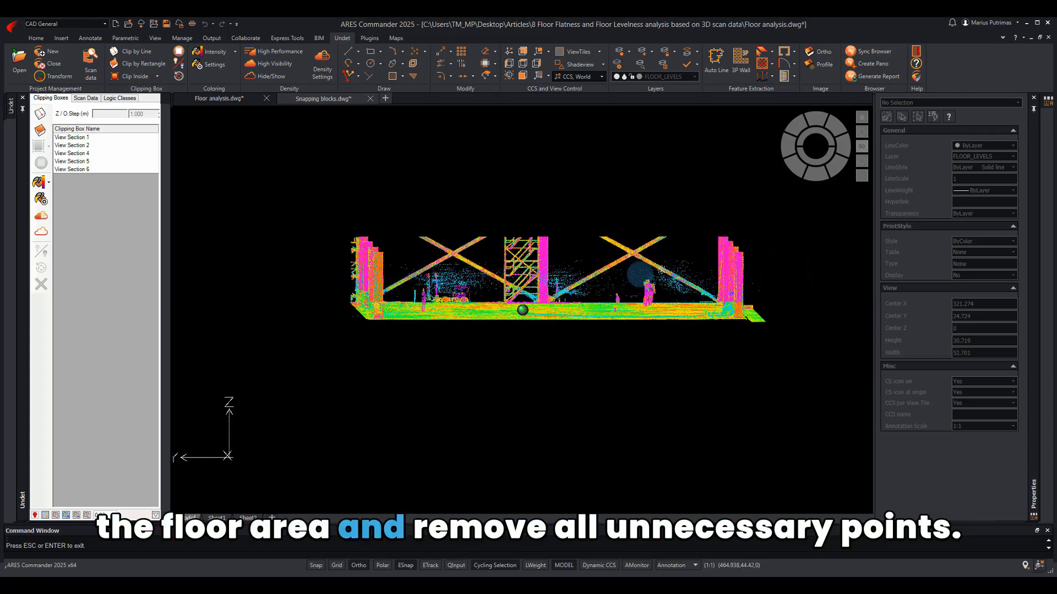
- Clip the point cloud by rectangle in the top view, enclosing the whole floor area
click(525, 59)
click(39, 130)
scroll(266, 228, down, 5)
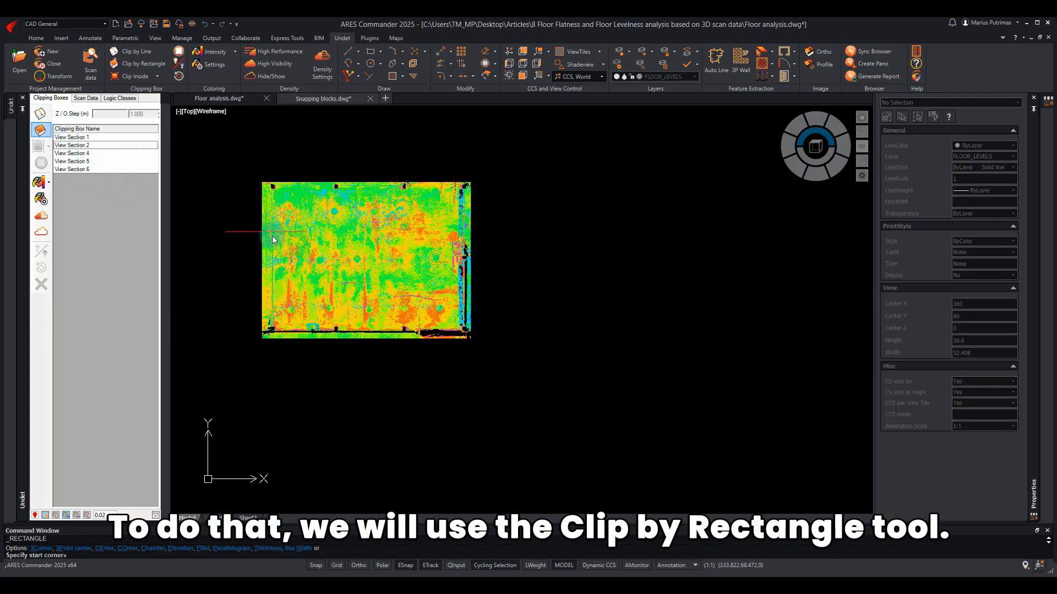
click(250, 167)
click(480, 351)
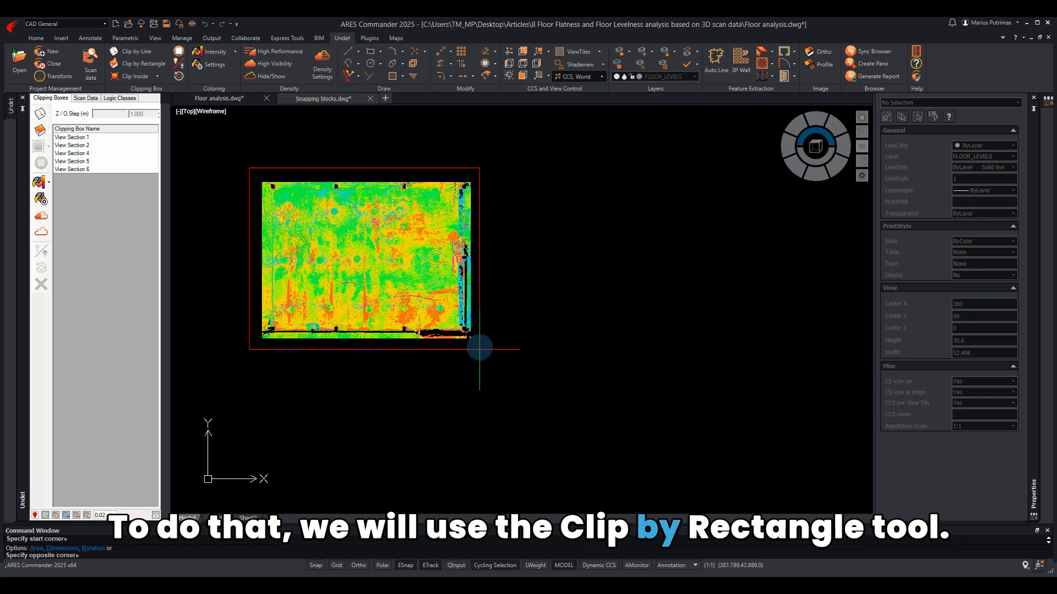
- In the front view, stretch the clipping box's upper face down to just above the floor points
click(522, 76)
click(527, 269)
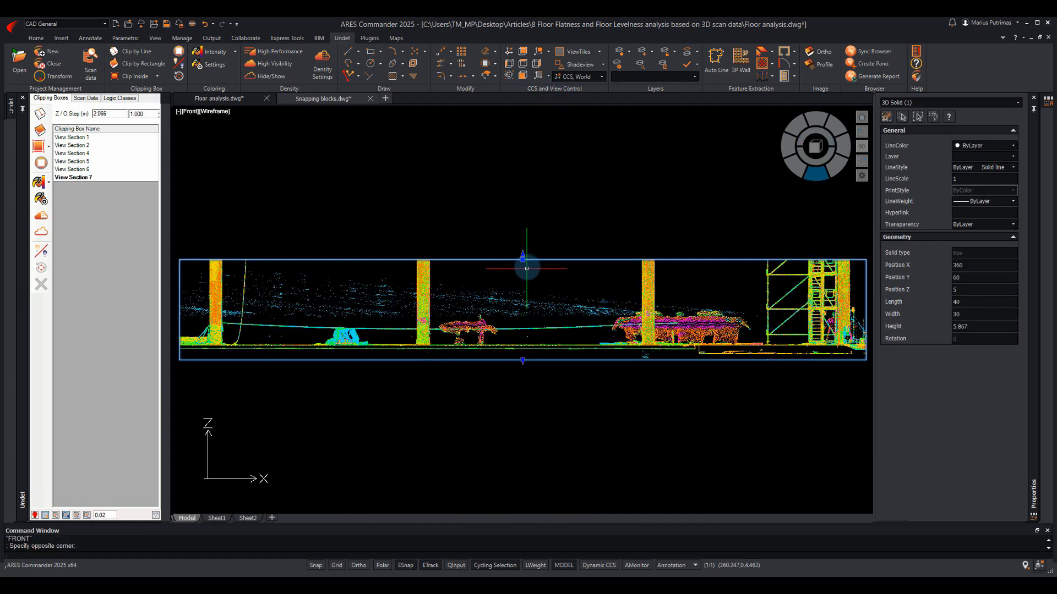
scroll(526, 268, up, 2)
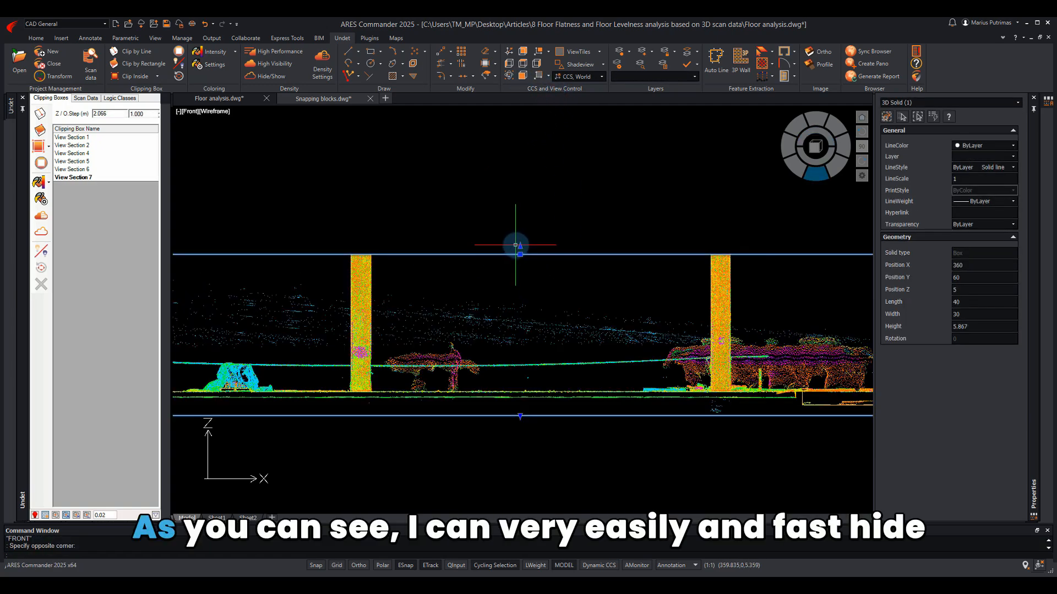
click(520, 247)
scroll(524, 379, up, 5)
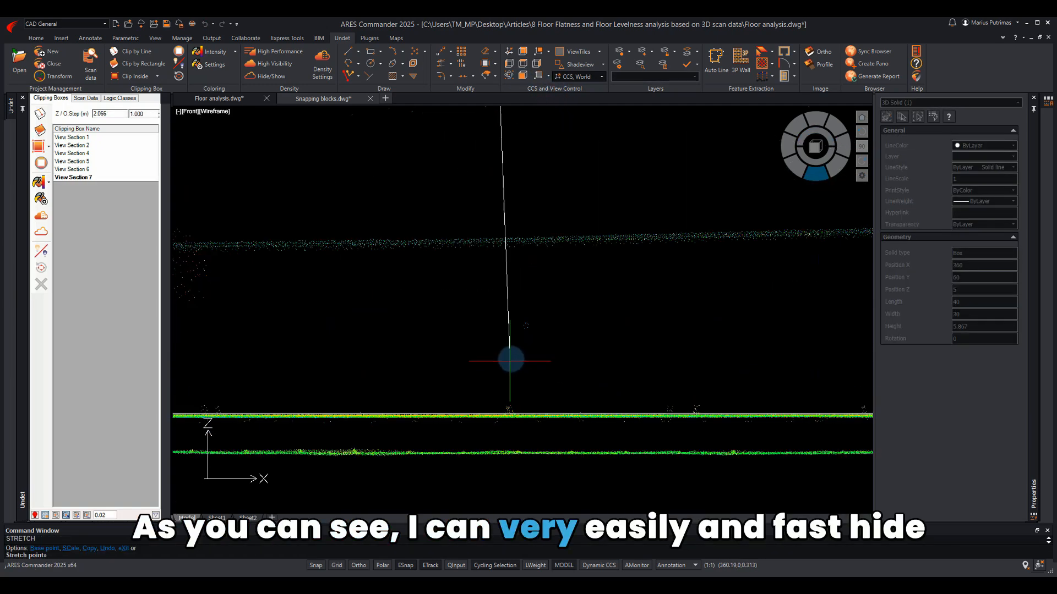
click(495, 414)
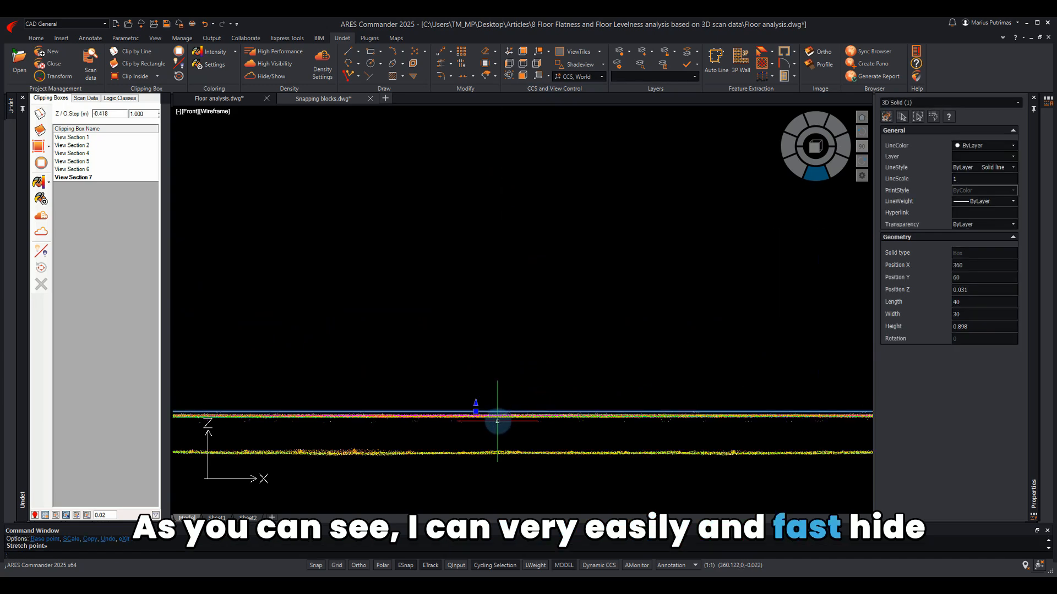
- Stretch the clipping box's lower face up to just below the lower layer of floor points
middle_drag(490, 416, 494, 361)
scroll(495, 405, up, 4)
click(487, 381)
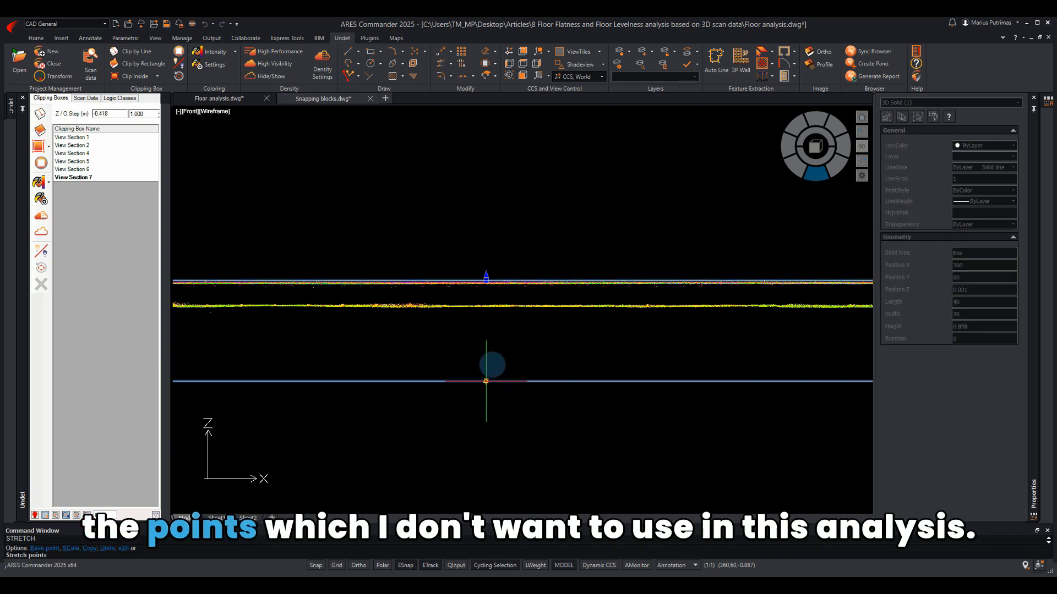
scroll(492, 312, up, 4)
scroll(468, 301, up, 3)
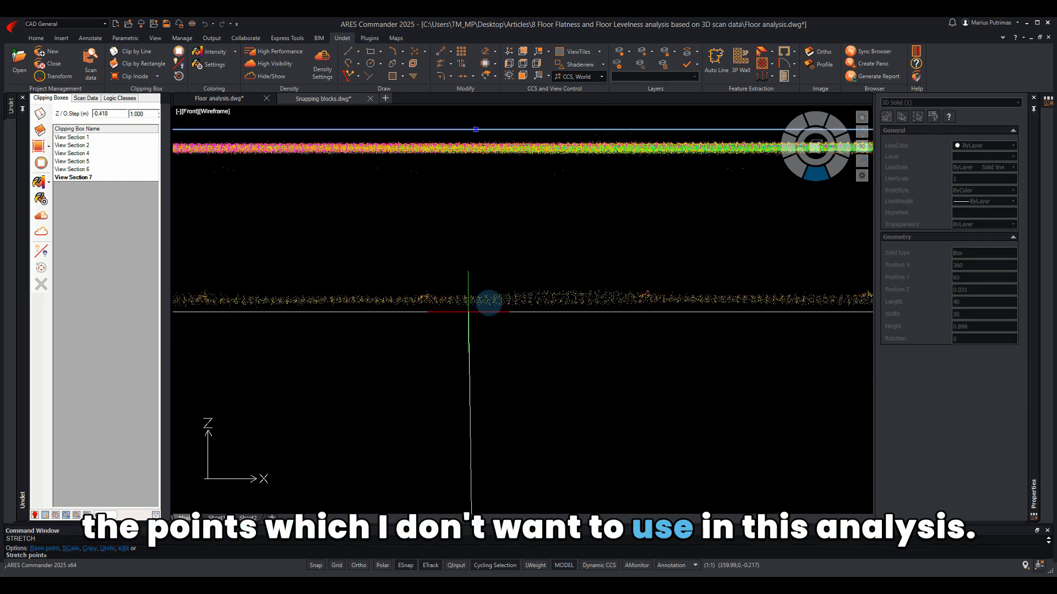
click(469, 312)
scroll(495, 286, down, 10)
key(Escape)
- Set the clipped point cloud's coloring mode to Plane
click(522, 51)
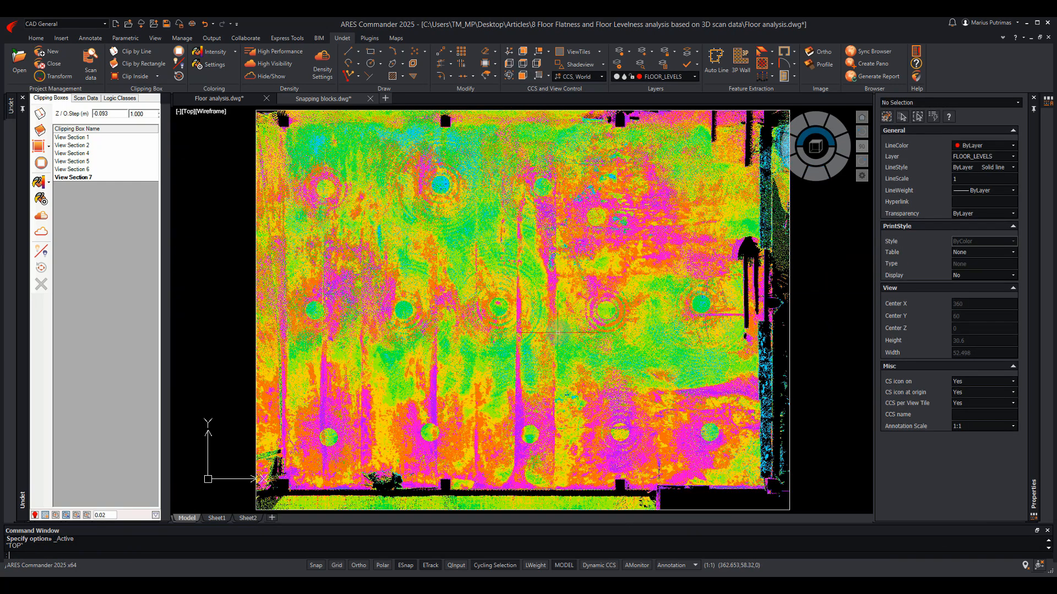
scroll(512, 351, down, 2)
shift+middle_drag(514, 352, 599, 268)
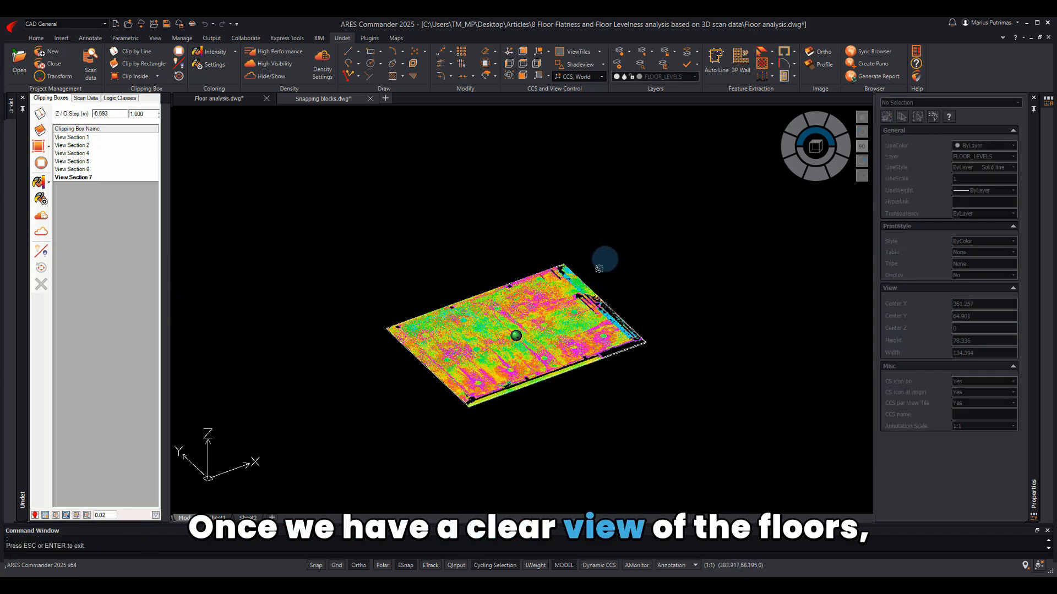
scroll(530, 313, up, 4)
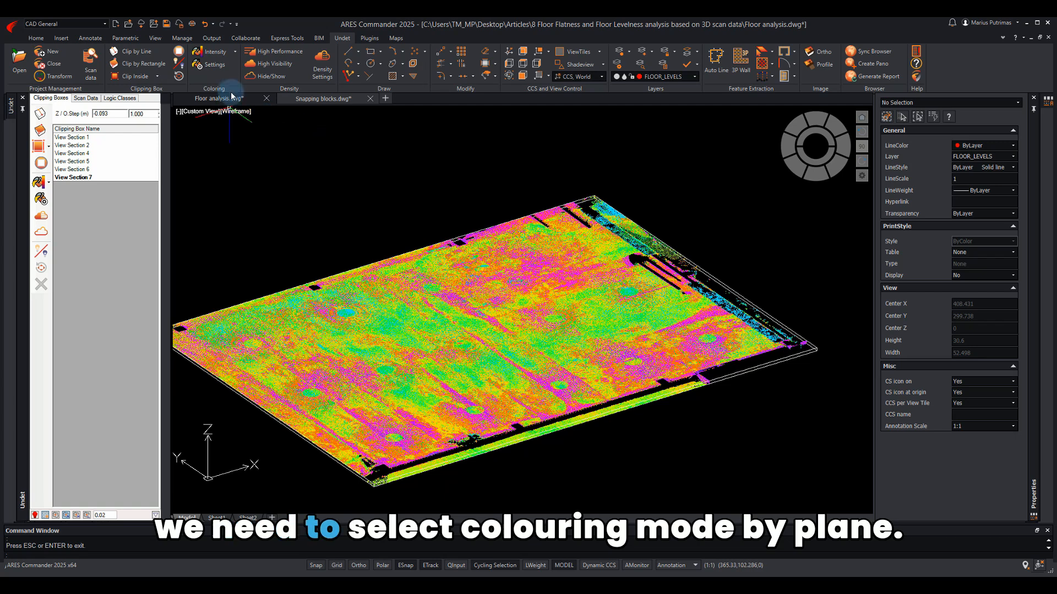
click(235, 52)
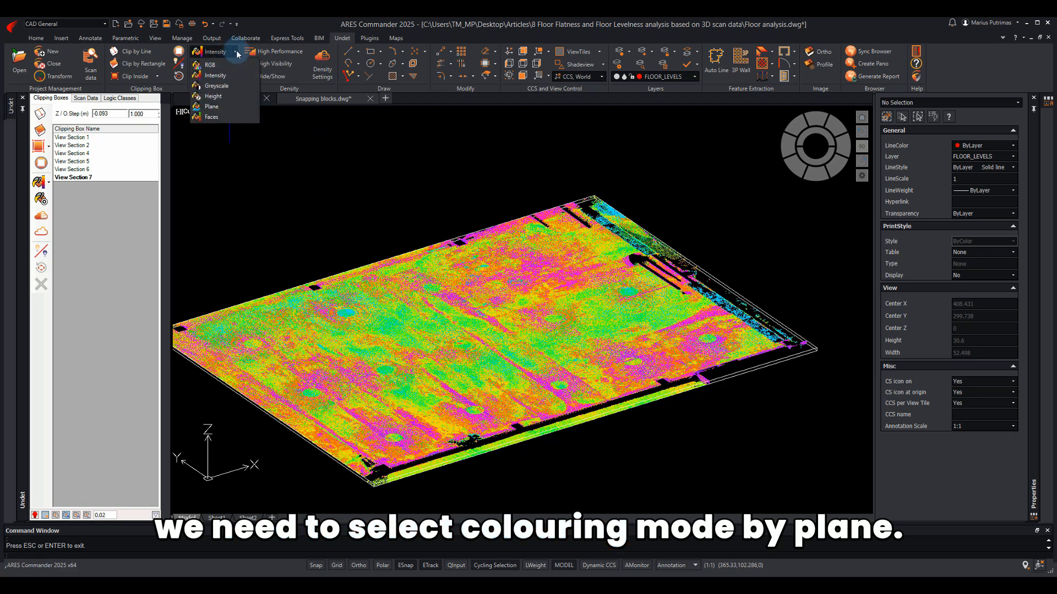
click(211, 106)
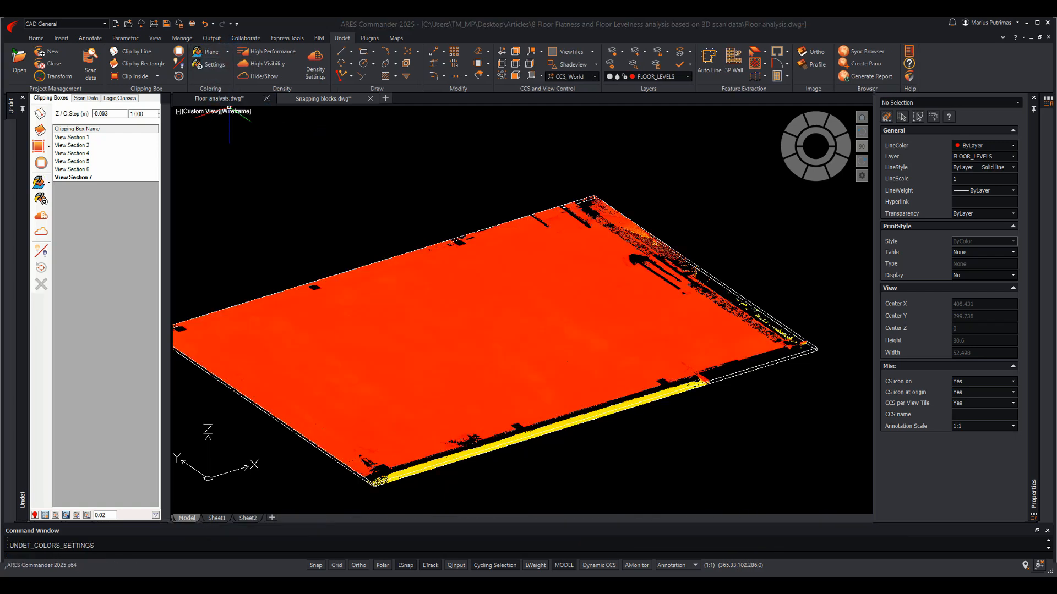
- In the plane coloring settings, choose the seven-band color palette with fixed intervals from red to blue
click(212, 64)
drag(309, 152, 301, 136)
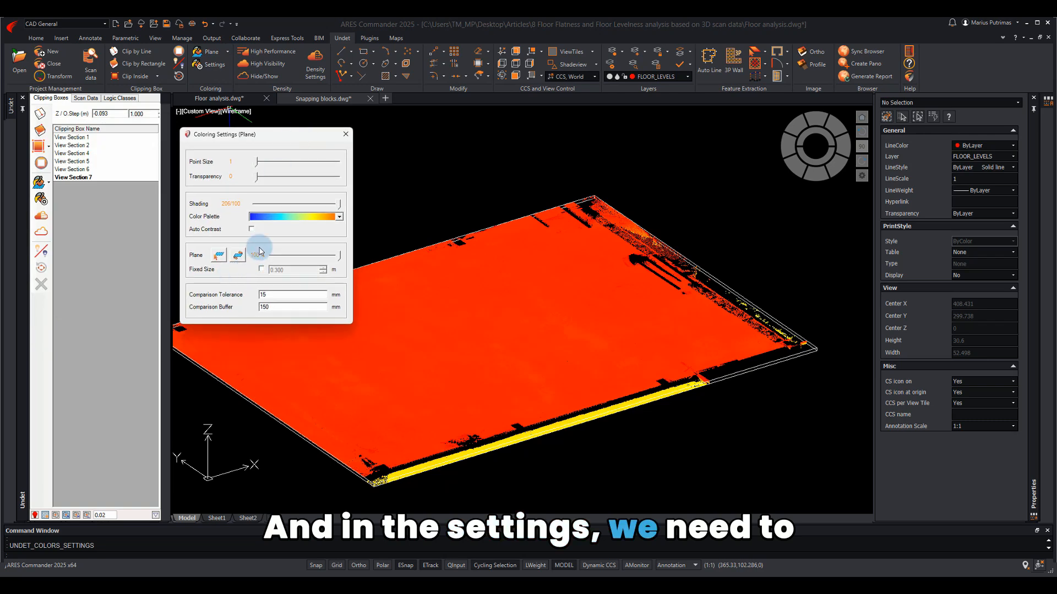
click(292, 217)
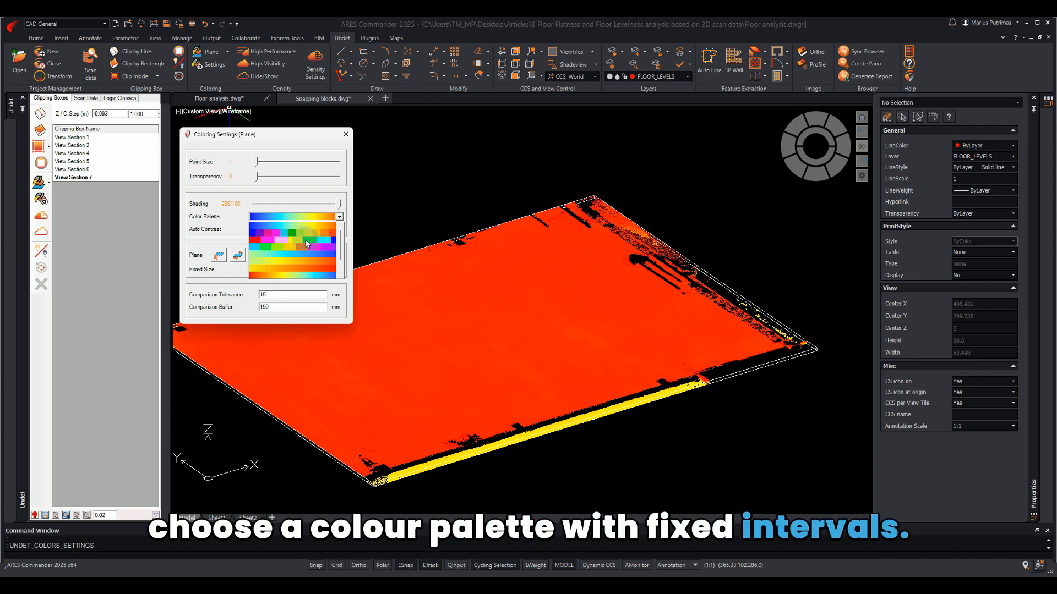
click(305, 239)
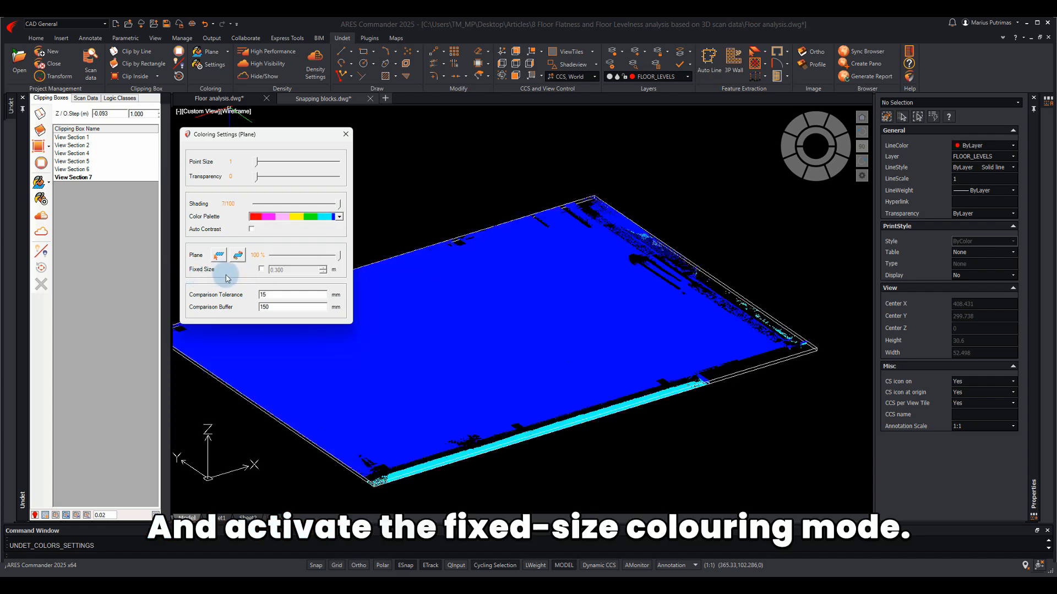
- Enable fixed-size coloring intervals and set the size to 0.010 m
click(262, 269)
click(285, 270)
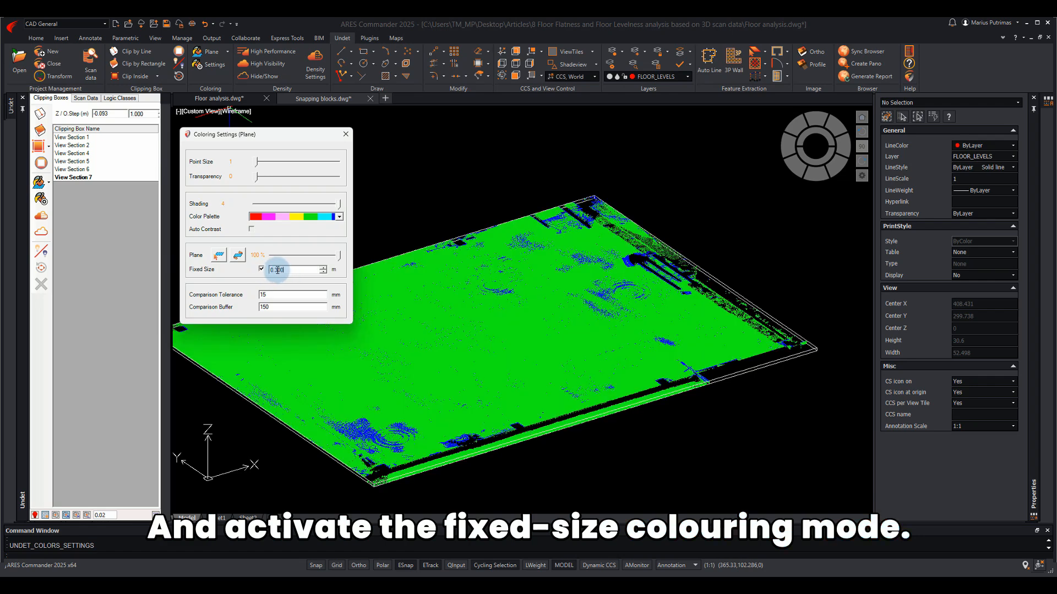
drag(277, 270, 301, 286)
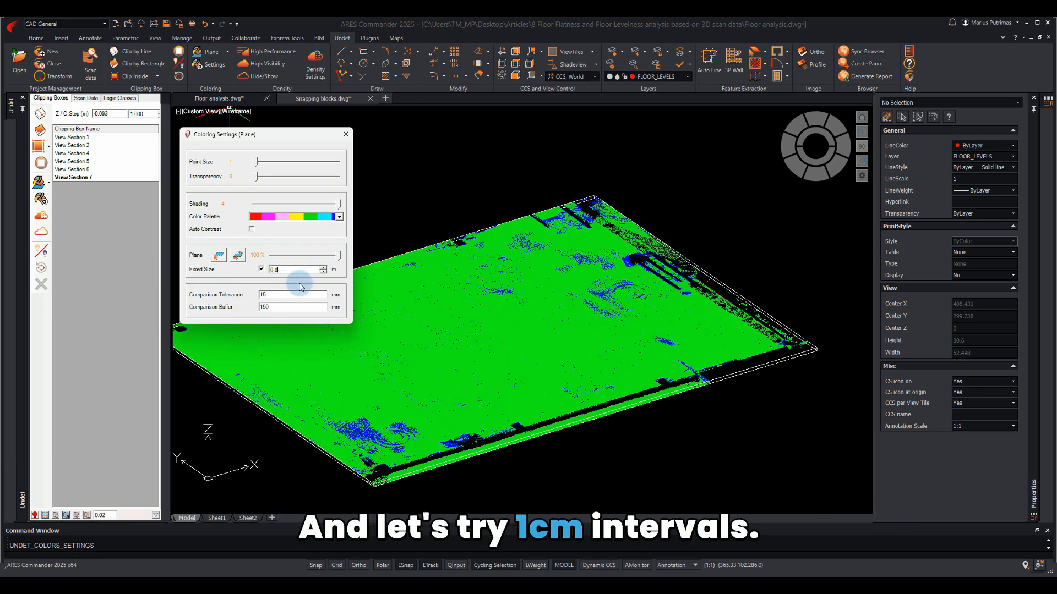
key(Return)
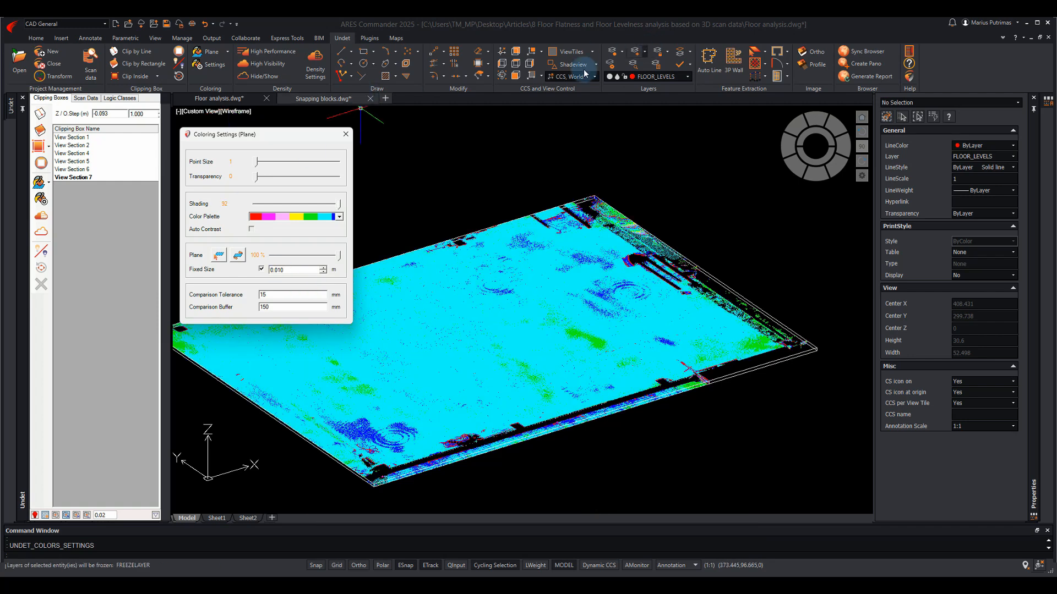
- Look over the floor in the top view and set the fixed coloring interval to 0.005 m
click(516, 52)
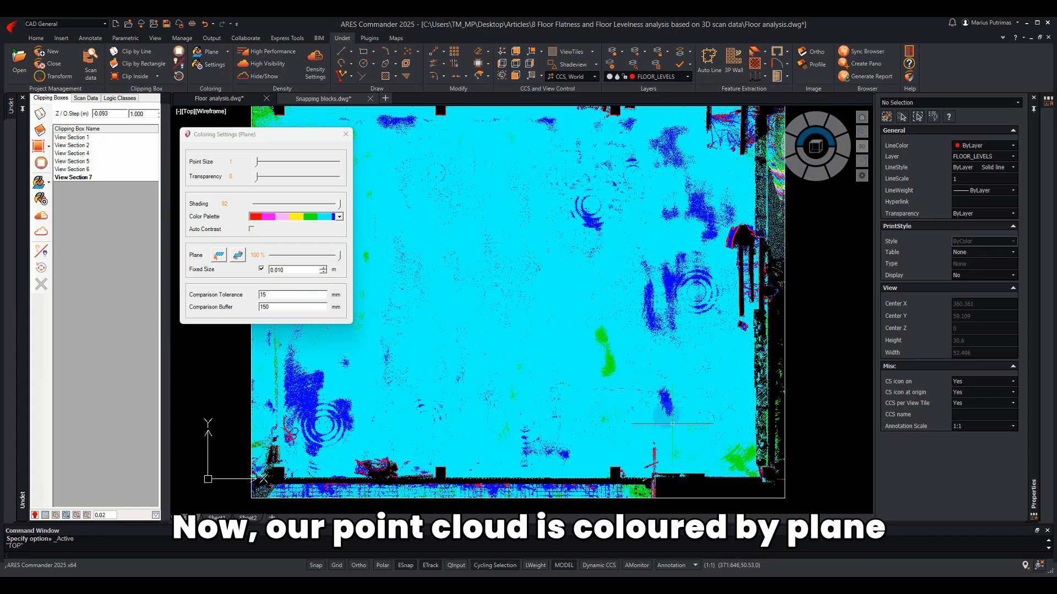
scroll(673, 404, up, 2)
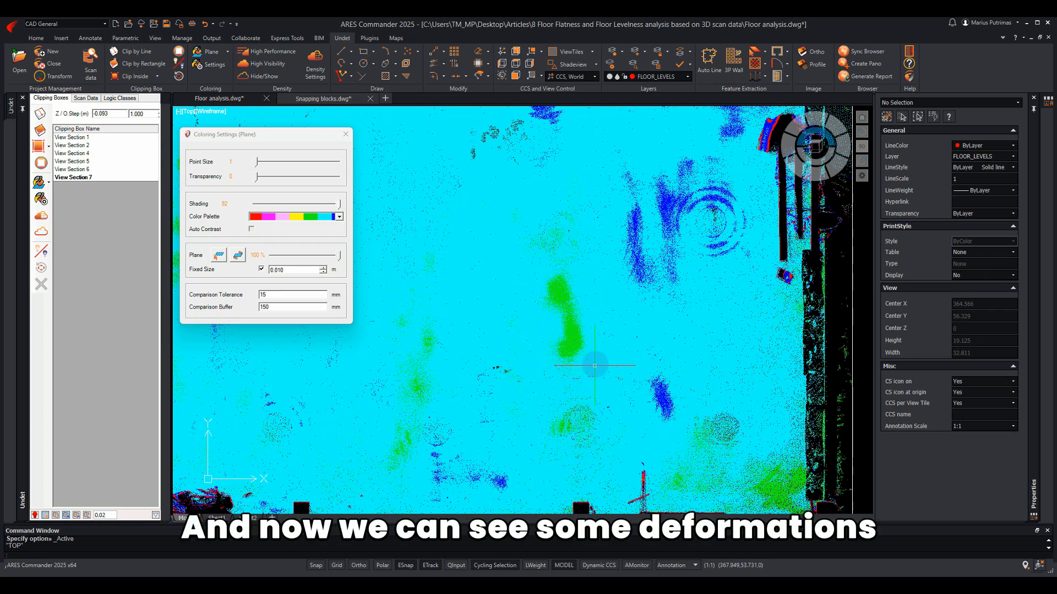
scroll(556, 340, down, 2)
middle_drag(408, 251, 458, 229)
click(280, 270)
drag(280, 270, 323, 283)
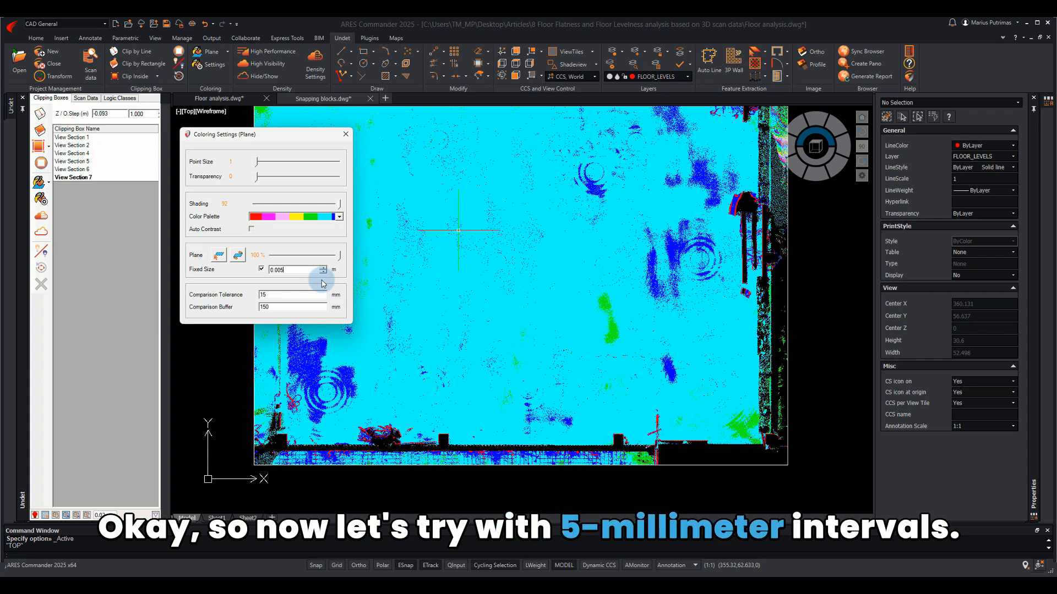
key(Return)
click(529, 304)
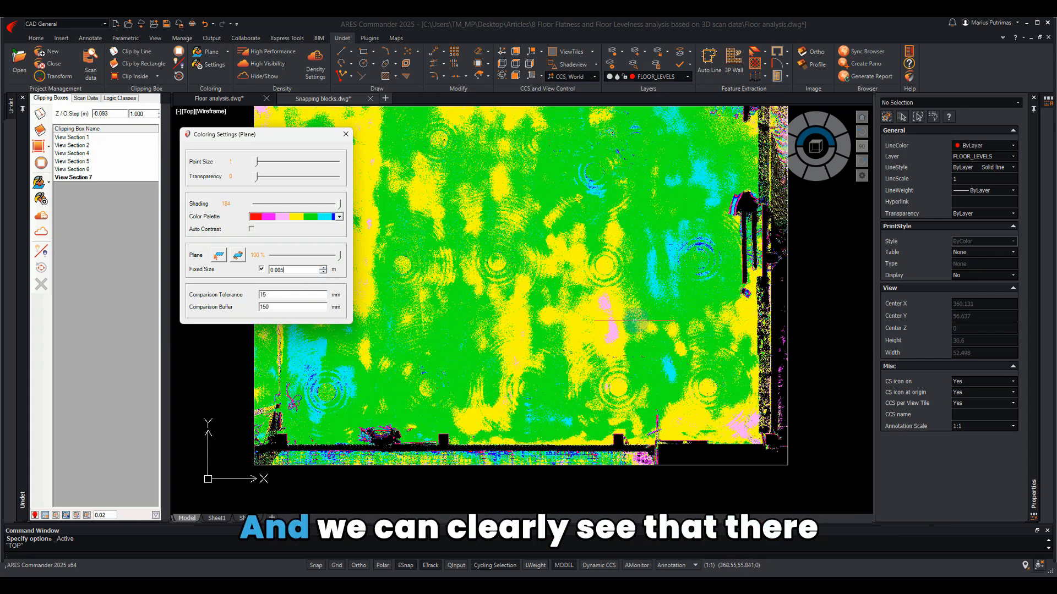
- Examine the floor deformations in the top view and switch to the Snapping blocks drawing to view its level blocks
scroll(627, 329, up, 3)
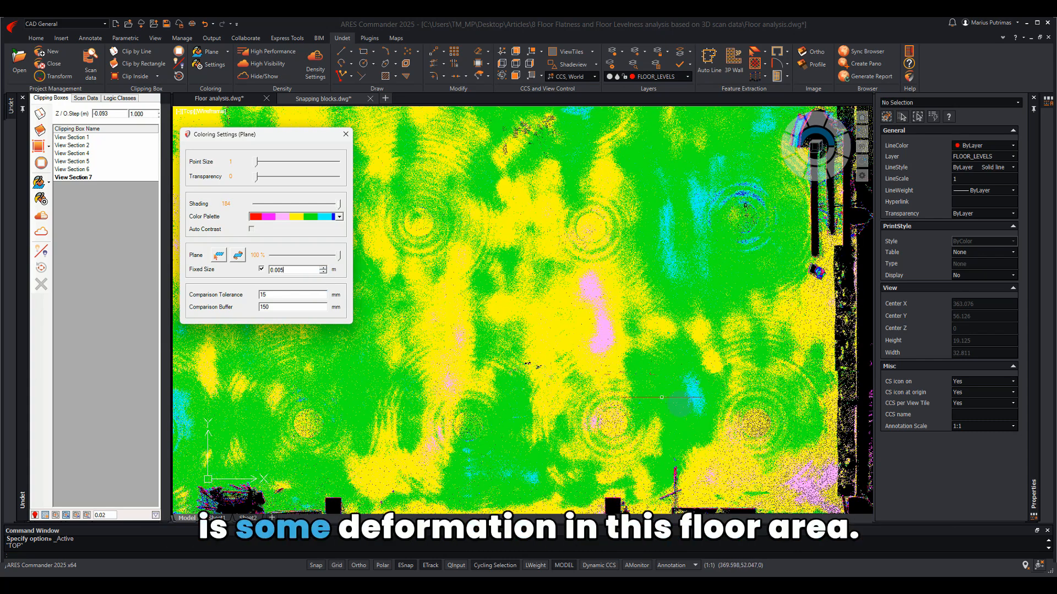
middle_drag(660, 383, 617, 356)
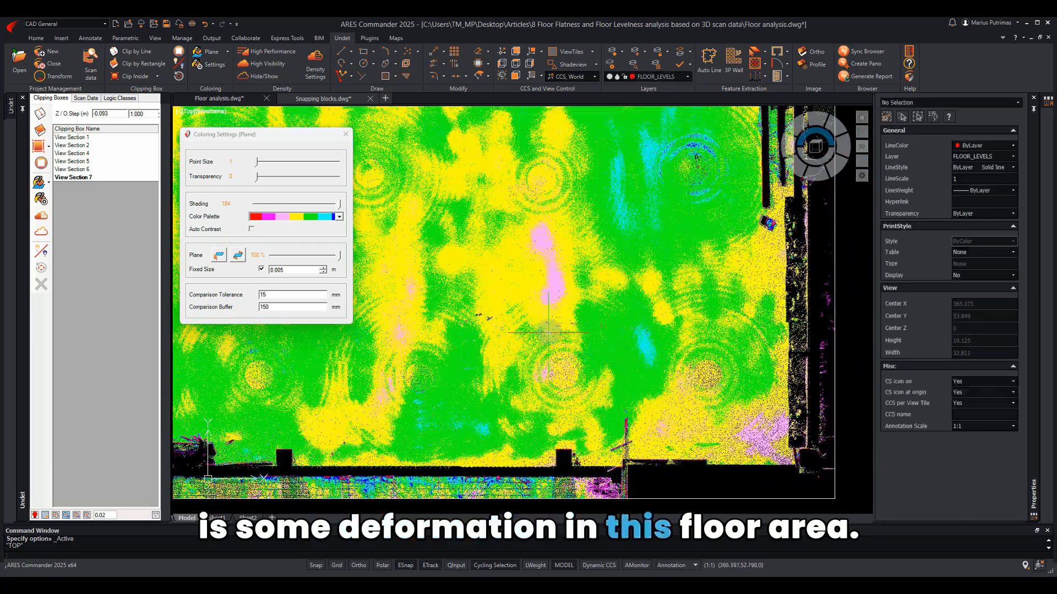
scroll(543, 334, down, 3)
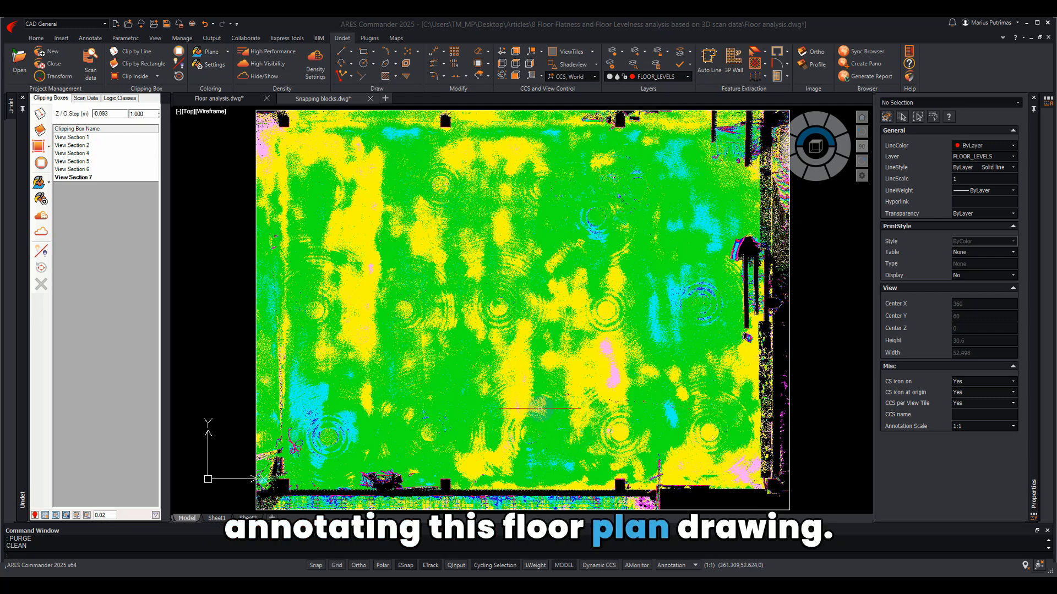
click(315, 99)
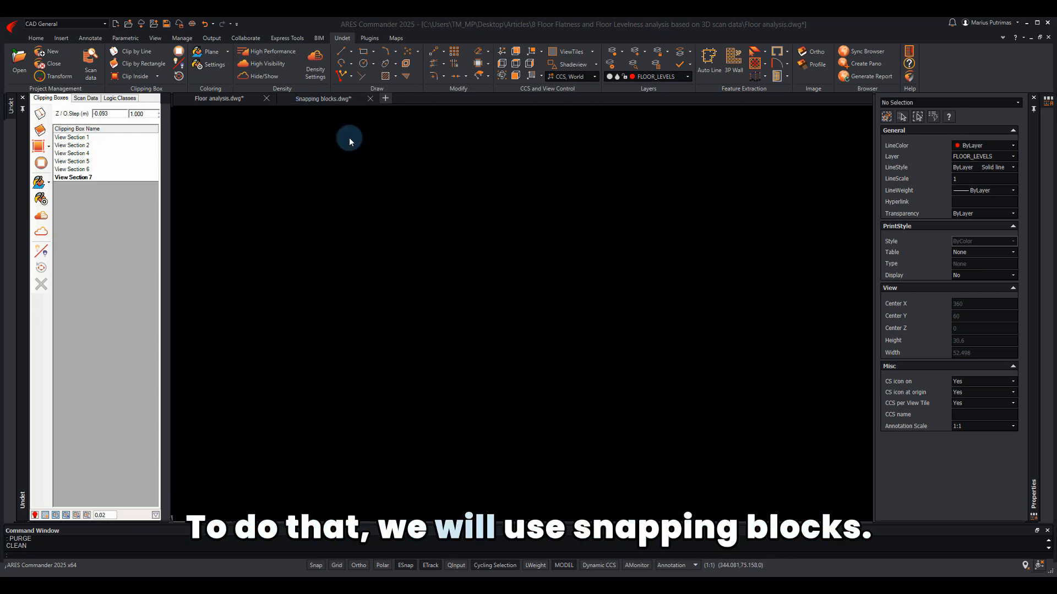
middle_drag(565, 429, 487, 373)
scroll(480, 377, down, 2)
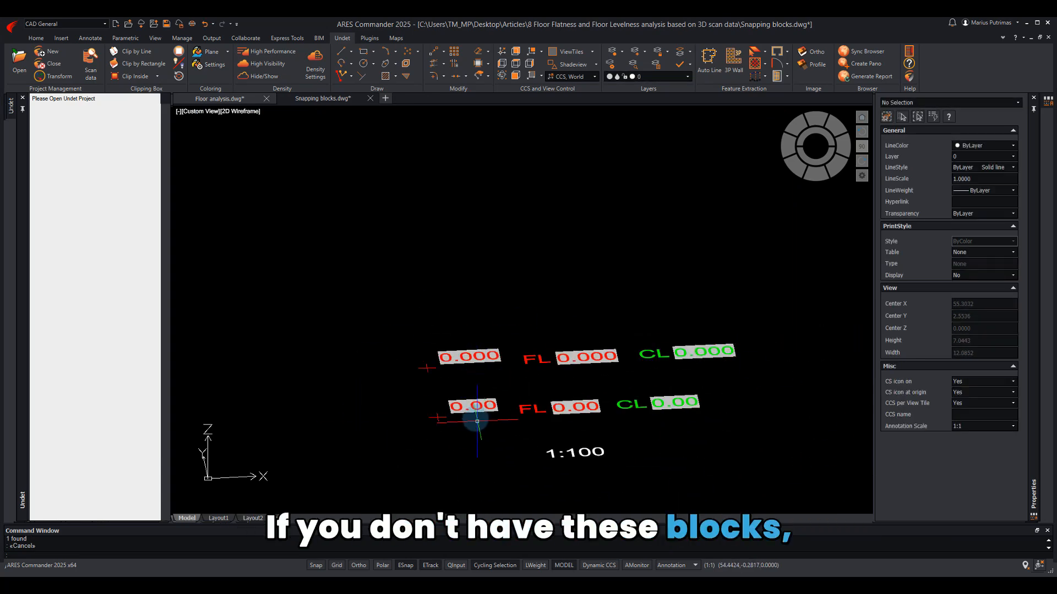
shift+middle_drag(445, 391, 471, 376)
- Set Position Z of the upper Level_snap block without a prefix to 0.02 and rebuild the drawing
click(482, 381)
click(358, 304)
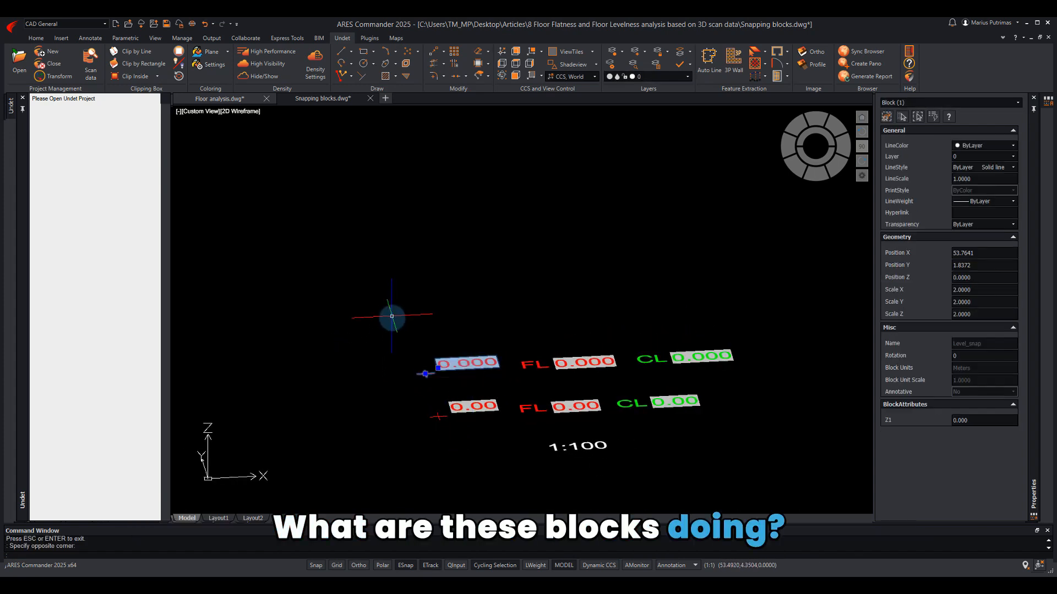
scroll(439, 364, up, 2)
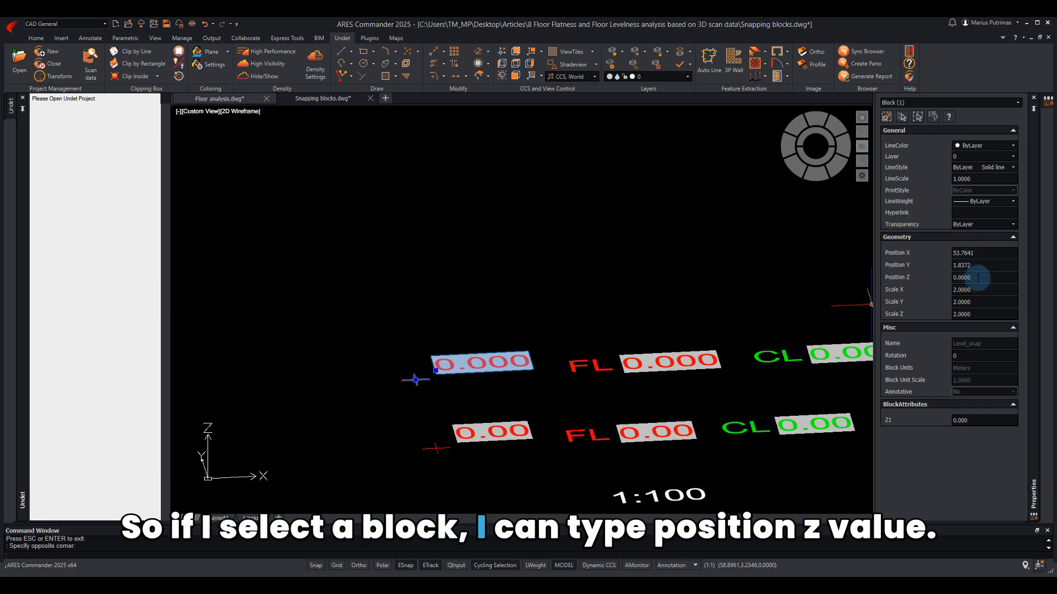
click(1003, 278)
text(0)
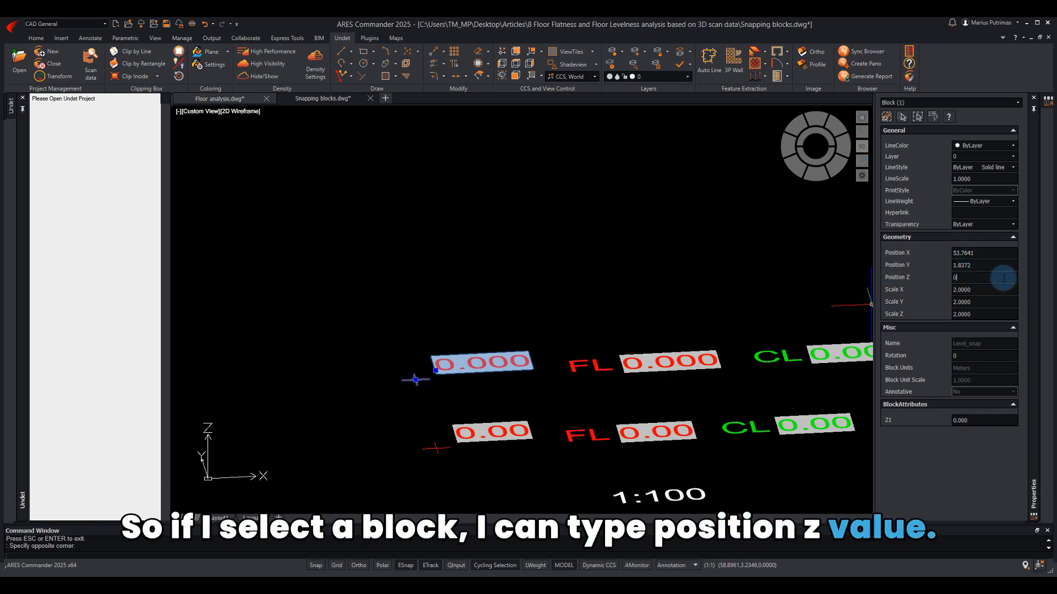
text(,02)
key(Escape)
text(R)
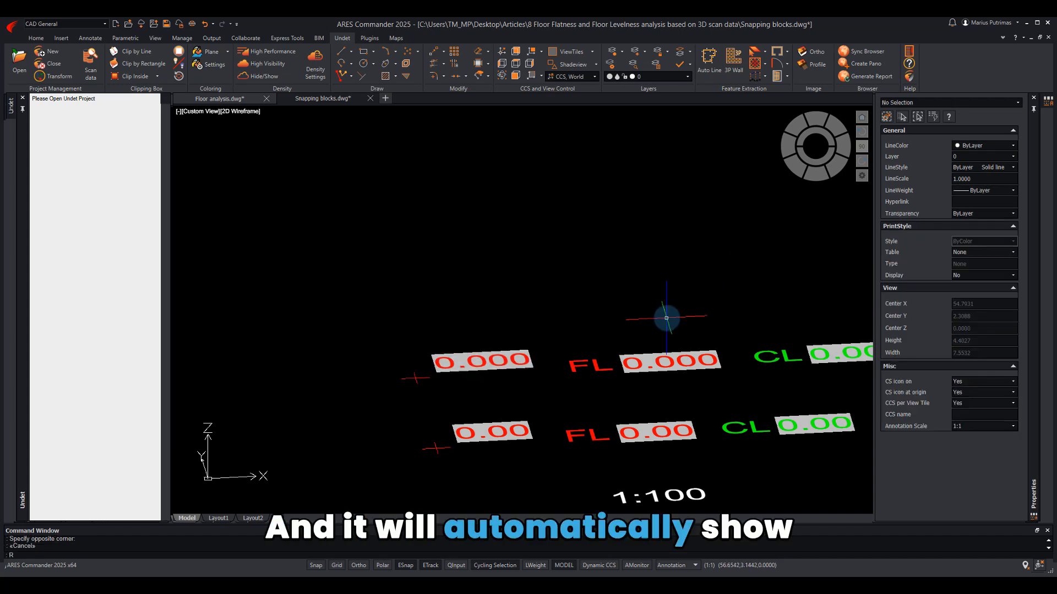
- Set Position Z of the upper Level_snap block without a prefix to 0 and rebuild the drawing
scroll(408, 375, up, 3)
click(388, 375)
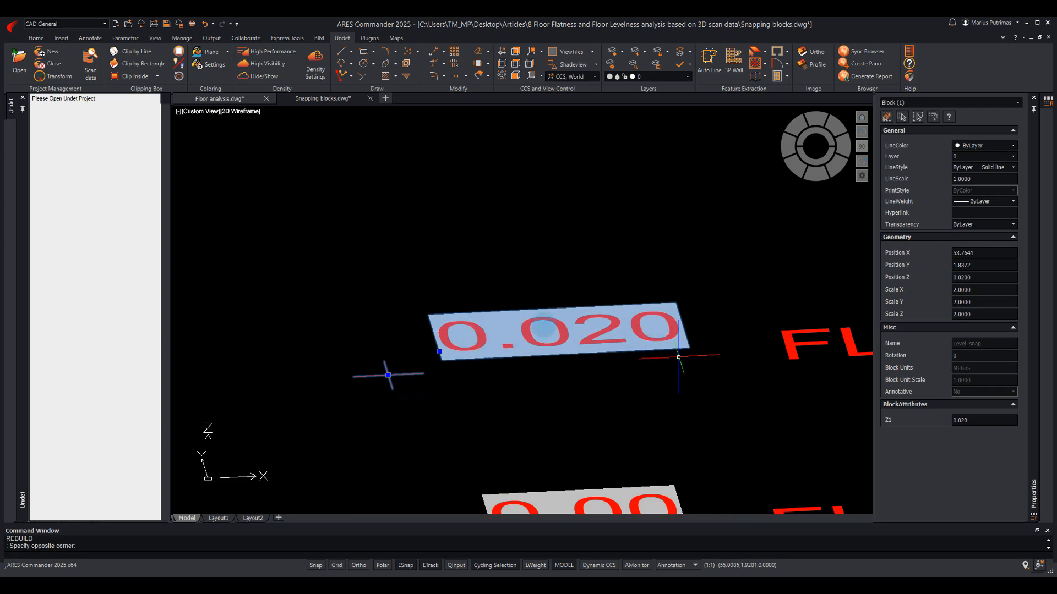
click(922, 280)
click(928, 283)
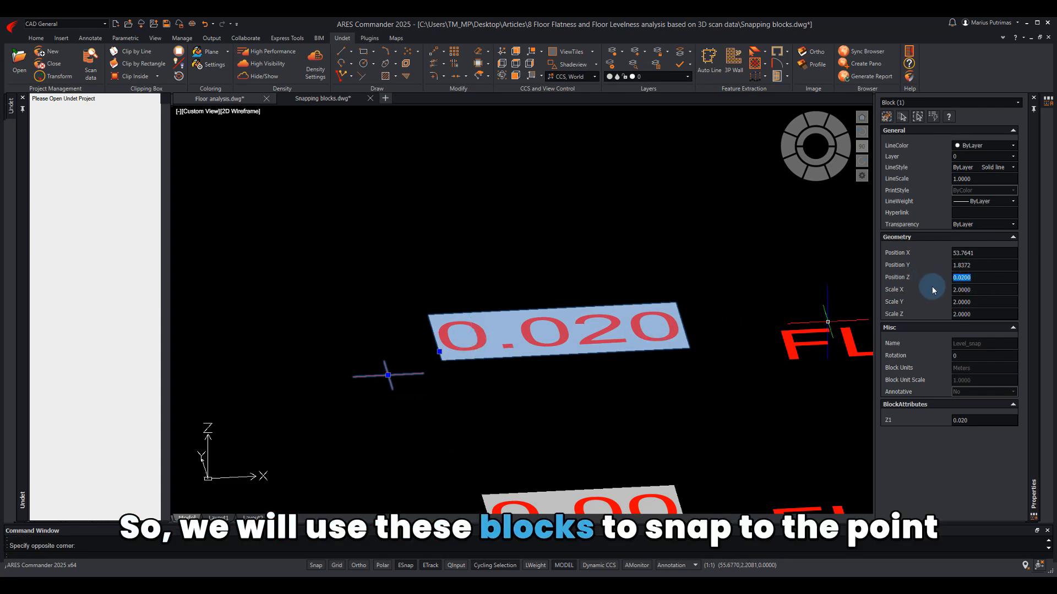
key(Return)
key(Escape)
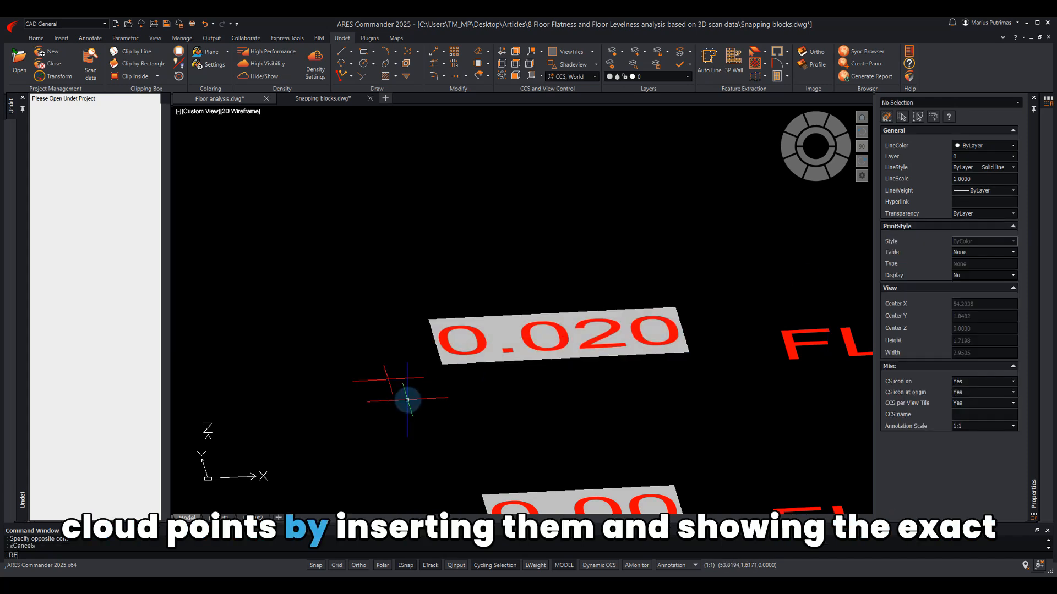
text(re)
key(Return)
scroll(453, 401, down, 2)
middle_drag(467, 412, 484, 332)
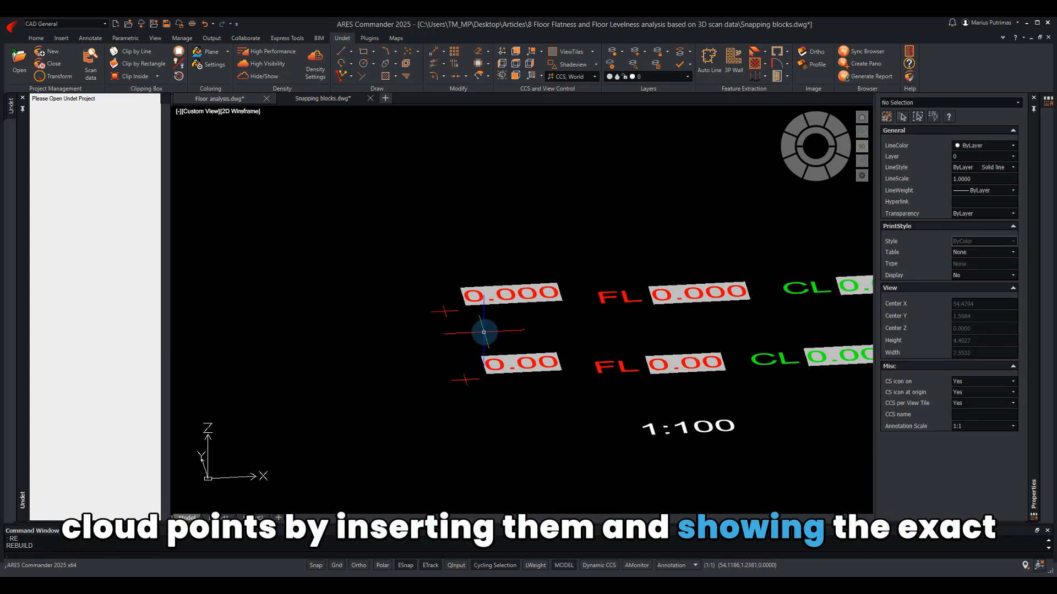
- Copy the upper Level_snap block without a prefix using its insertion point as reference, and switch to the Floor analysis drawing
click(510, 333)
click(345, 249)
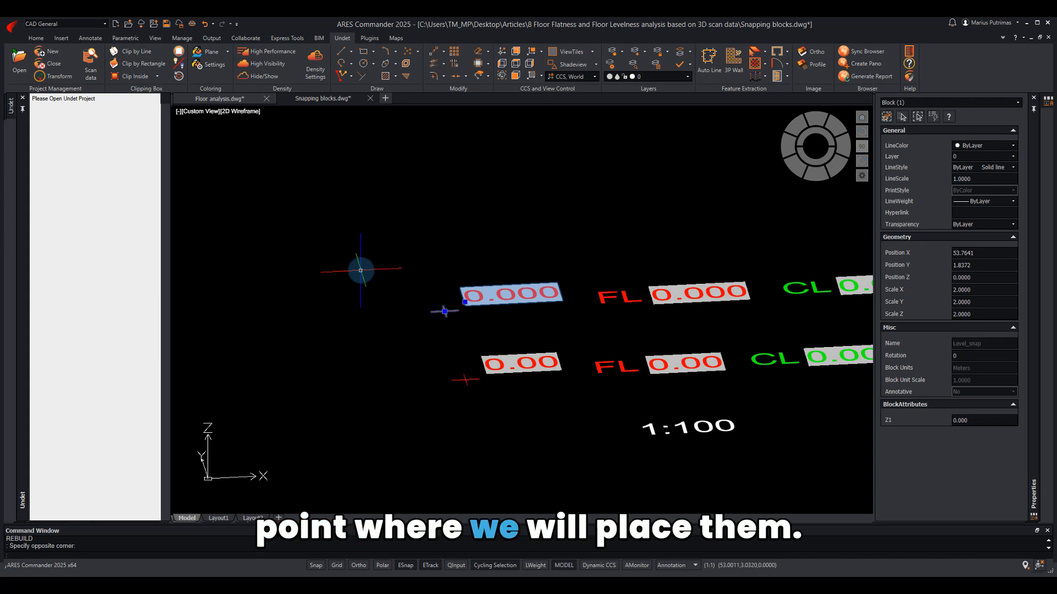
right_click(445, 311)
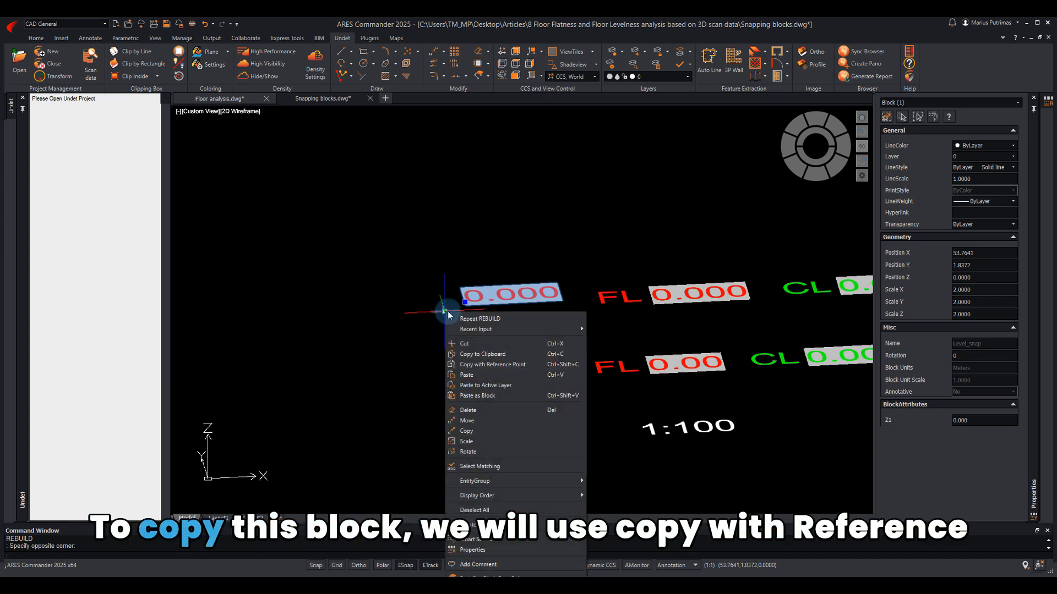
click(477, 366)
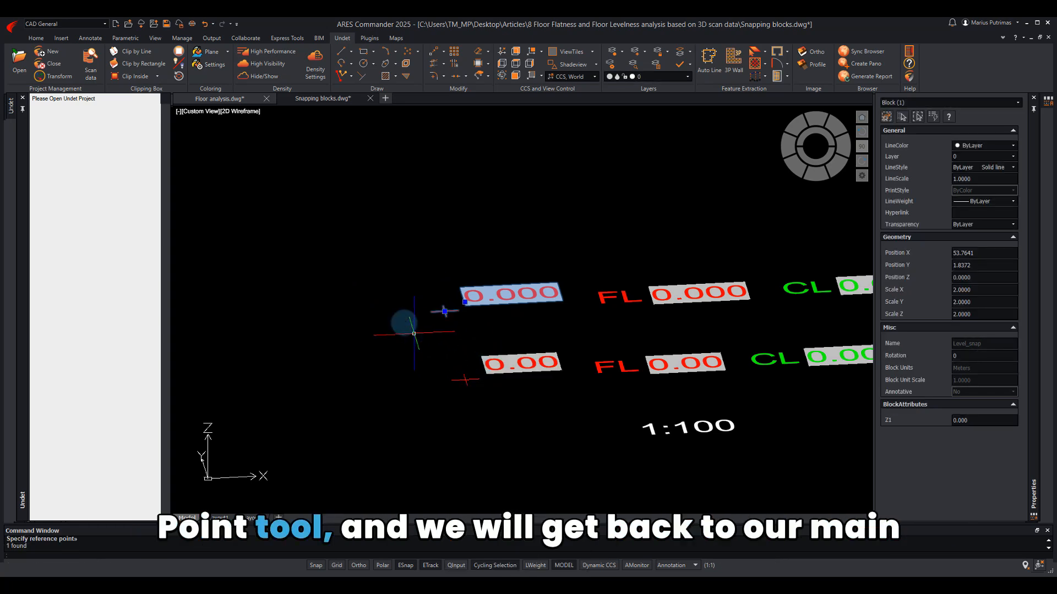
key(Escape)
click(222, 99)
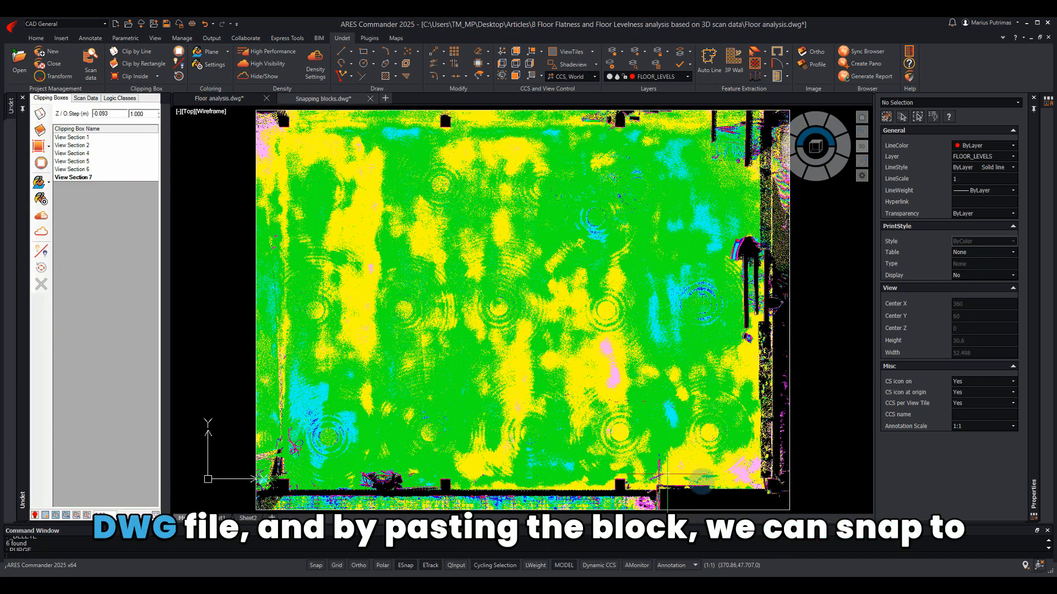
- Paste the block with point cloud snapping to nearest points enabled, placing it on the small blue patch in the lower right floor area
key(ctrl+v)
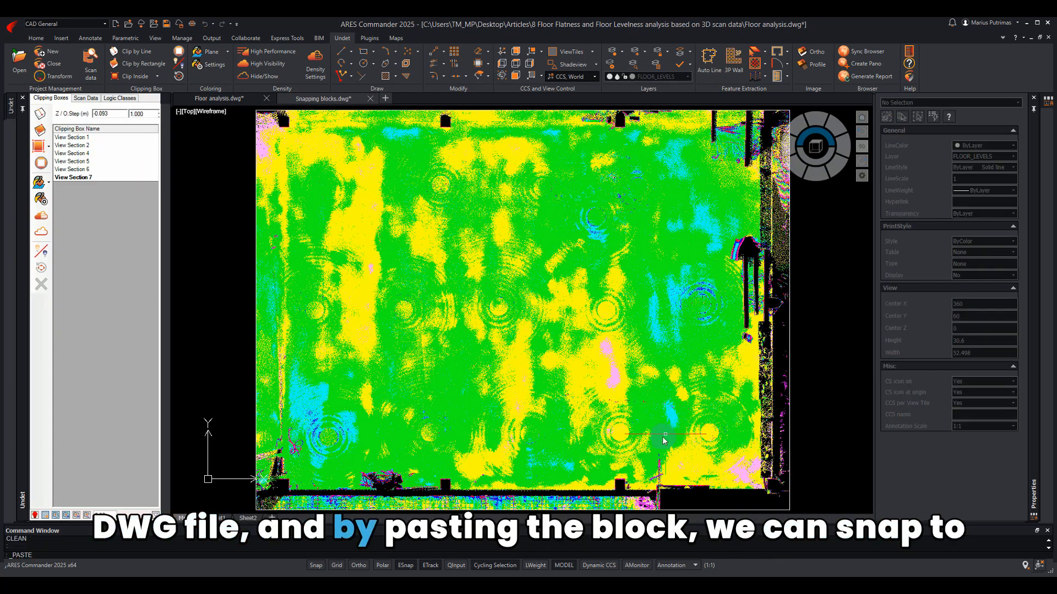
scroll(662, 434, up, 5)
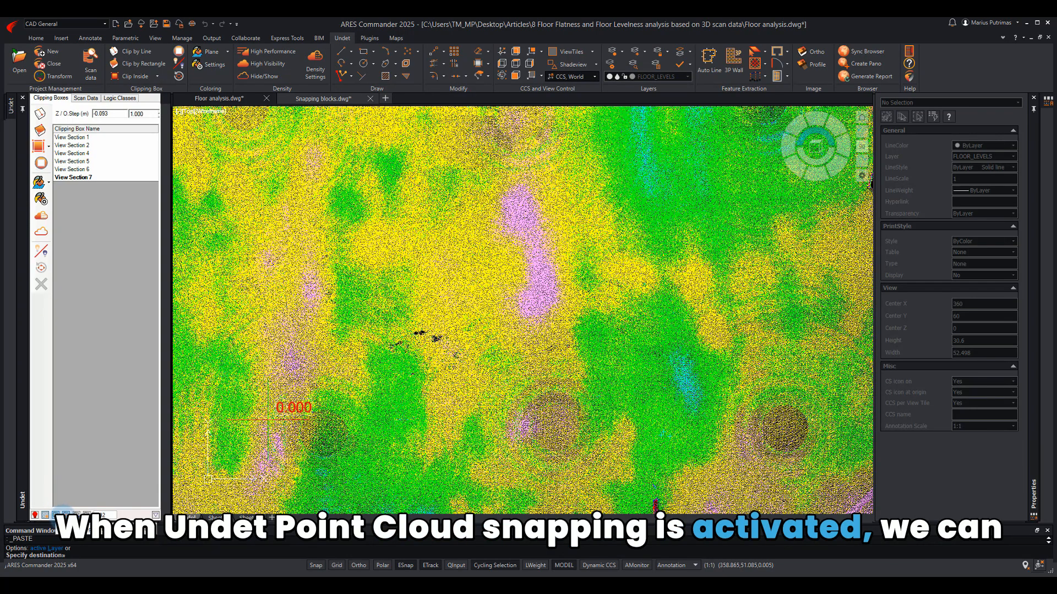
click(66, 515)
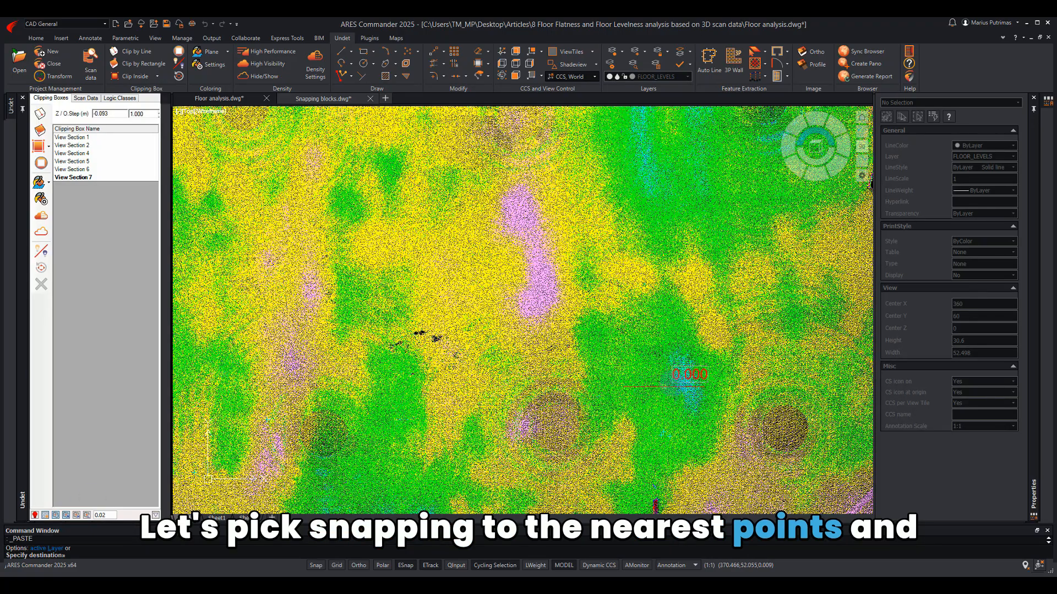
click(694, 392)
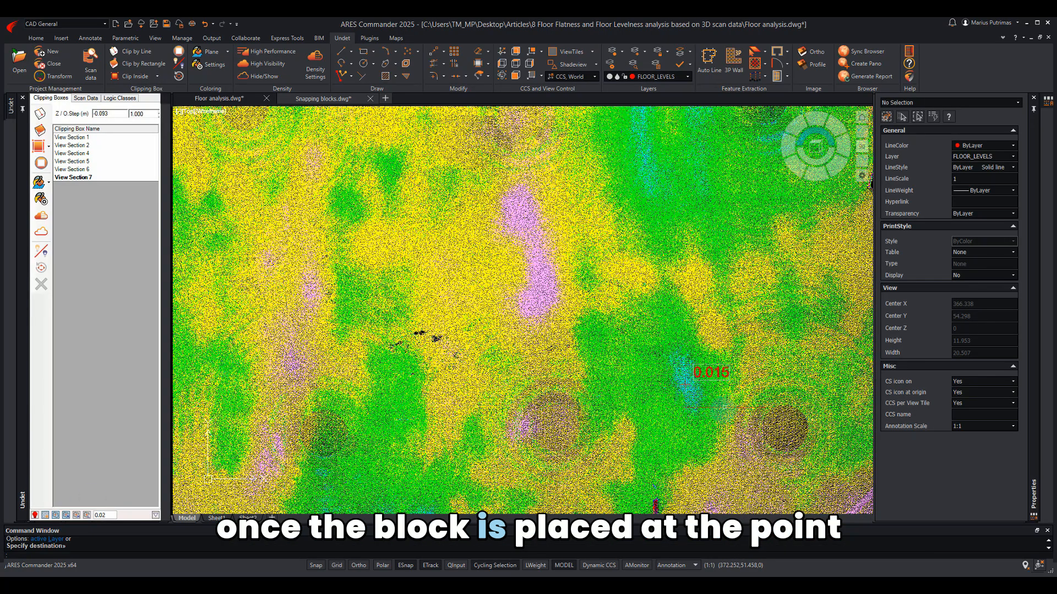
- Copy the placed level block from its insertion point, found with the Insert snap, to other points across the floor
scroll(713, 392, up, 1)
middle_drag(706, 435, 620, 411)
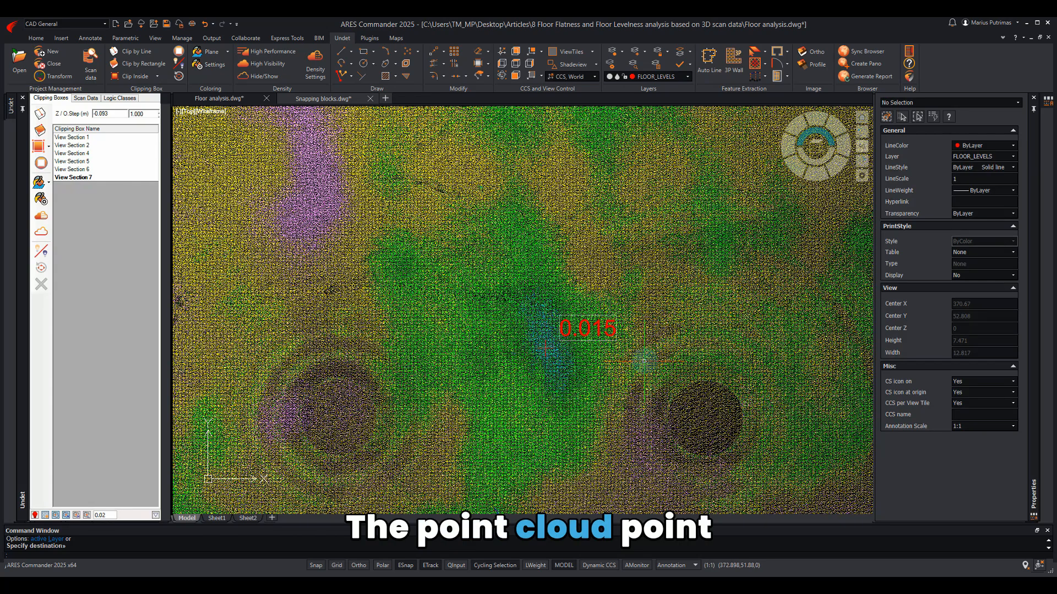
click(637, 375)
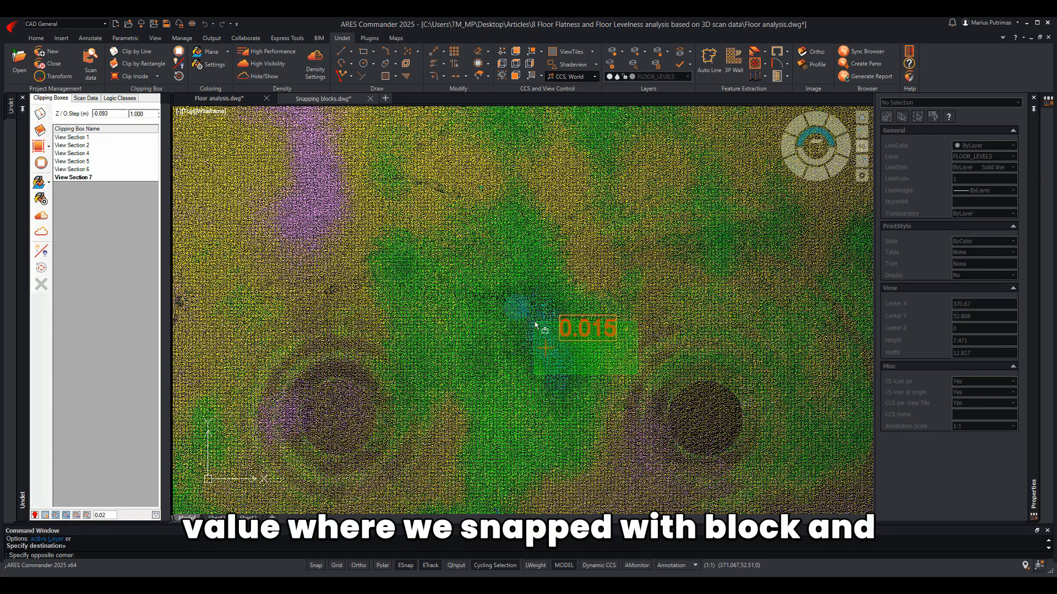
click(507, 283)
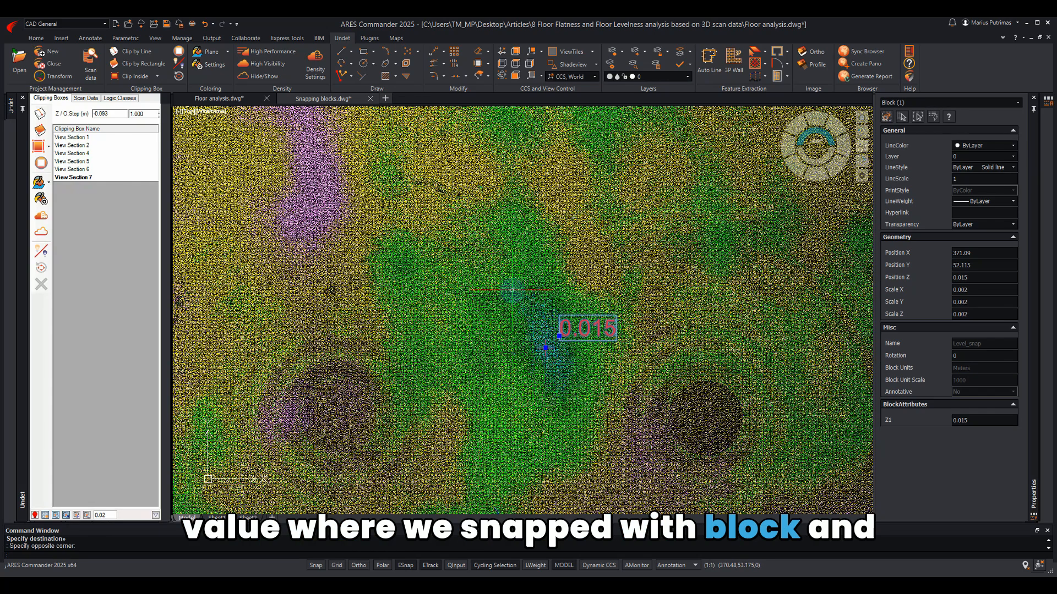
click(434, 63)
shift+right_click(523, 243)
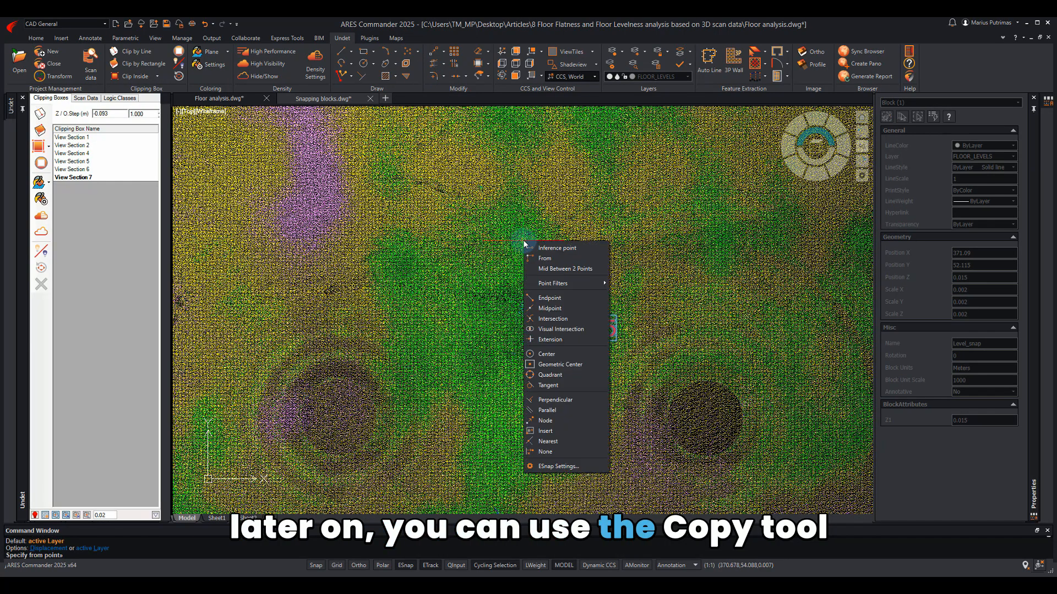
click(552, 431)
click(547, 351)
scroll(502, 373, down, 2)
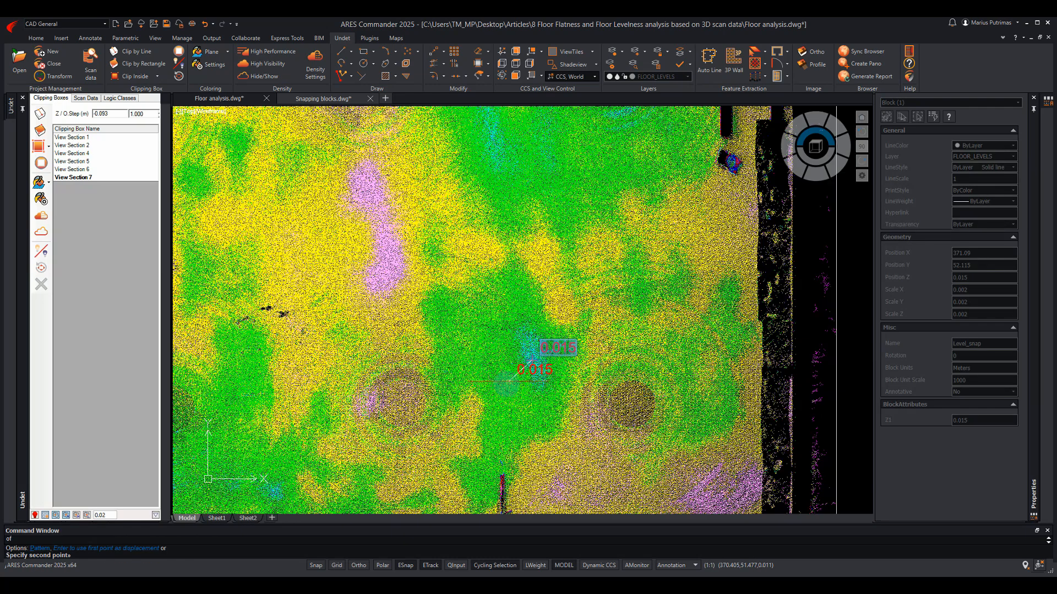
scroll(411, 385, down, 3)
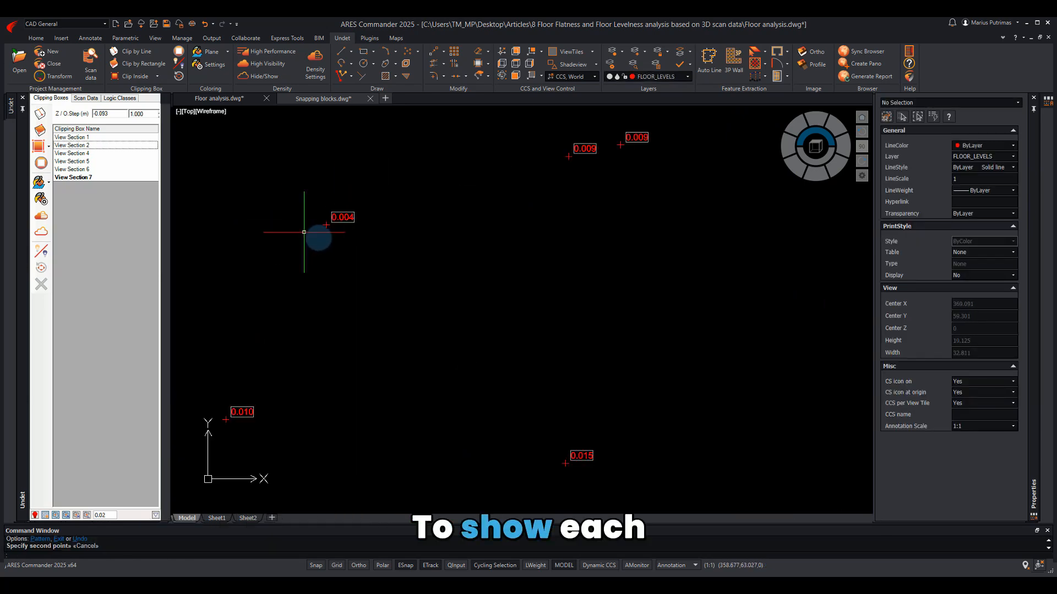
key(Escape)
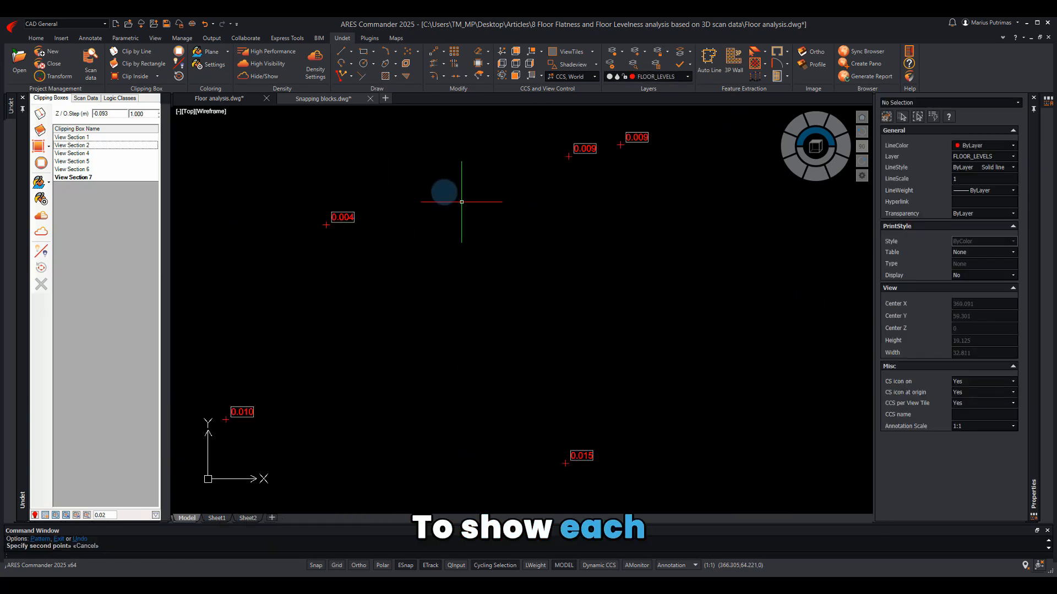
- Check the Z value of one of the copied level blocks in the upper part of the floor
click(442, 191)
click(290, 257)
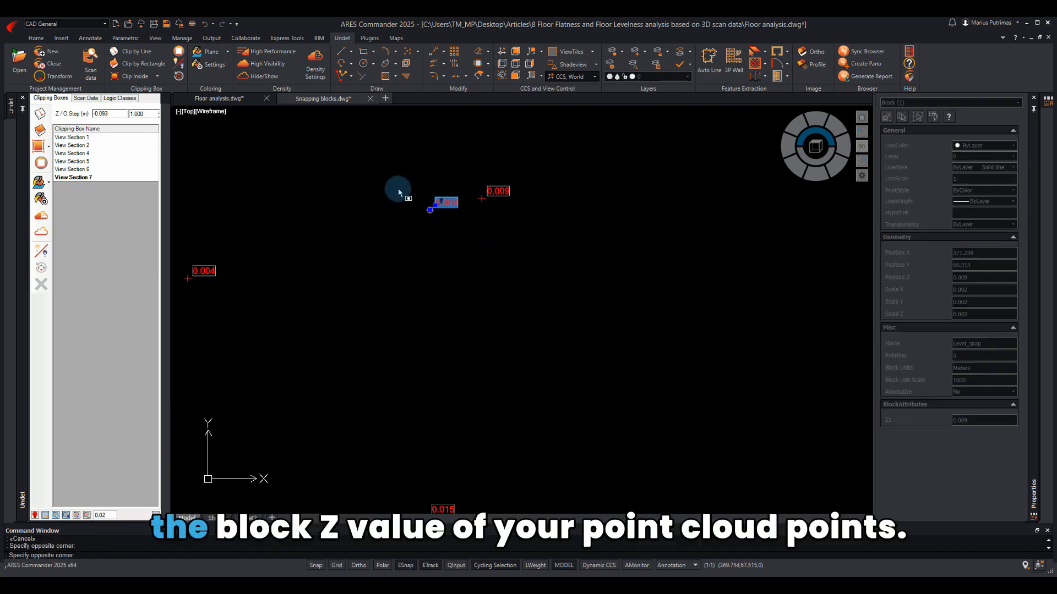
click(397, 189)
key(Escape)
key(Escape)
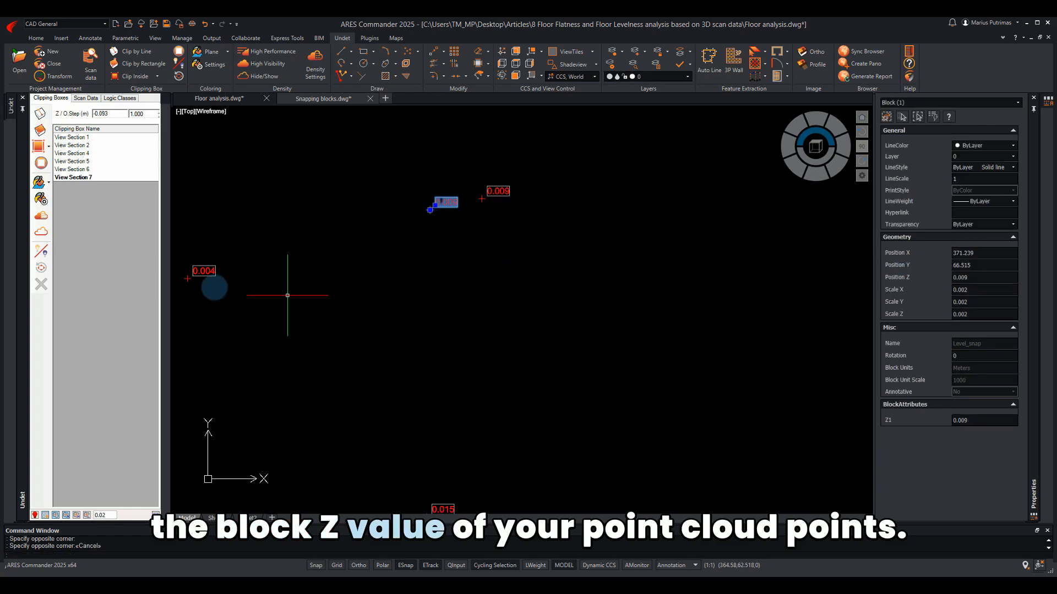
- Display the point cloud again and increase the transparency of its coloring so the level blocks stand out
click(47, 234)
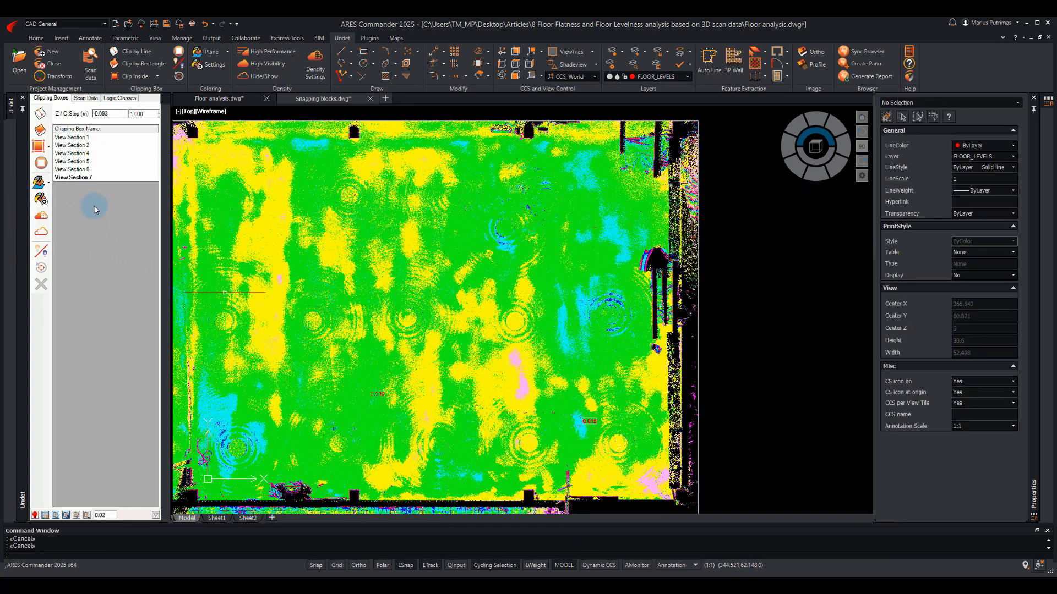
click(40, 199)
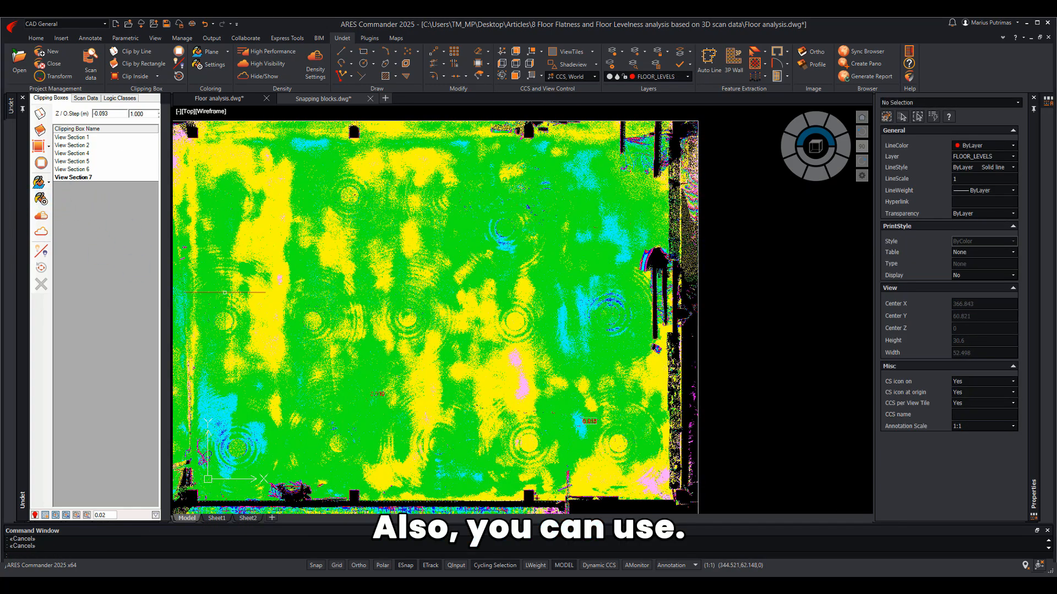
drag(328, 214, 403, 213)
click(418, 170)
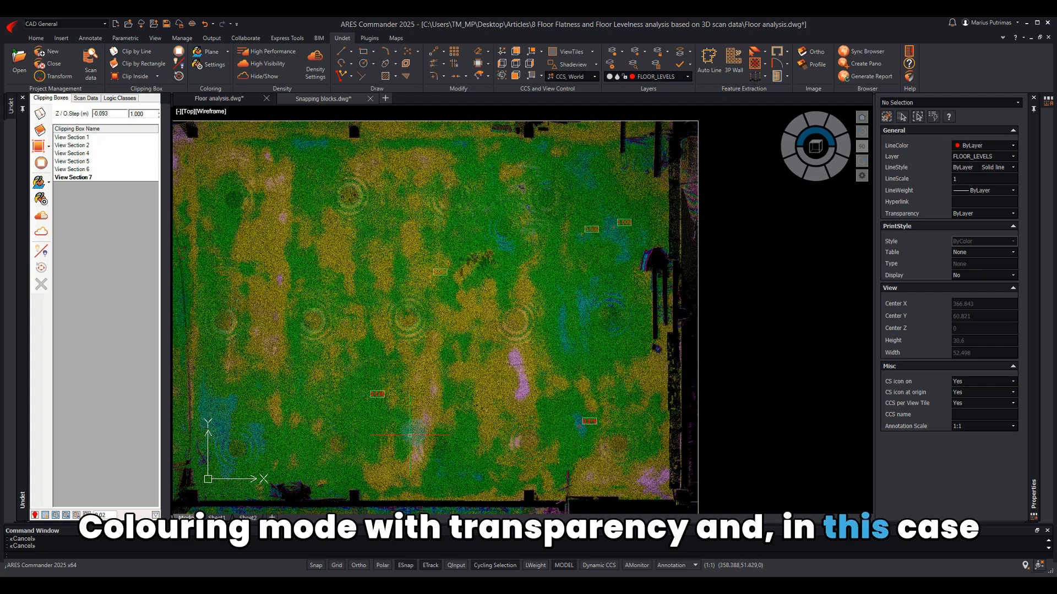
scroll(609, 231, up, 5)
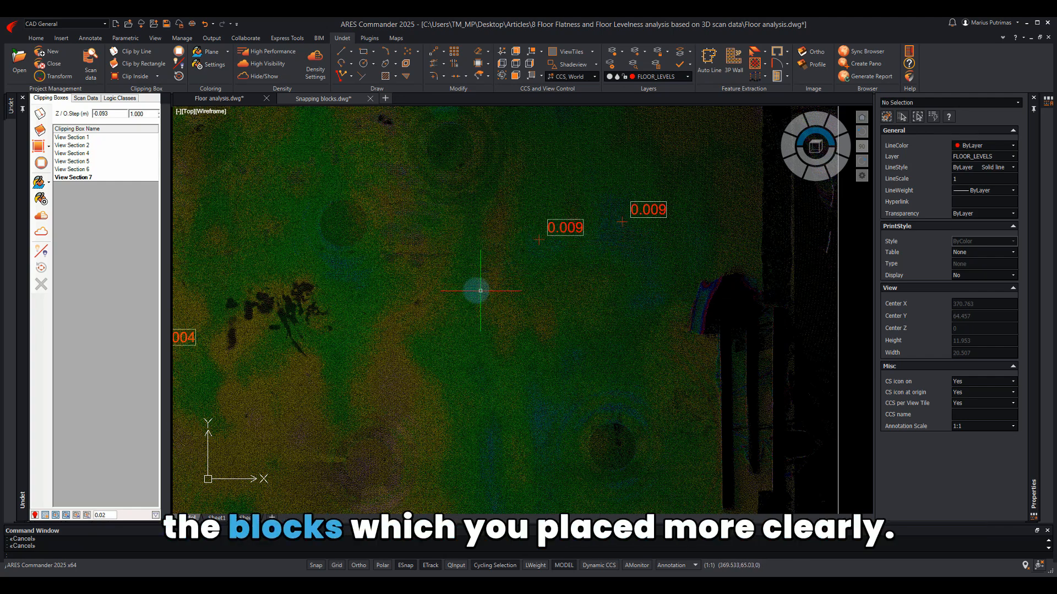
scroll(469, 299, down, 5)
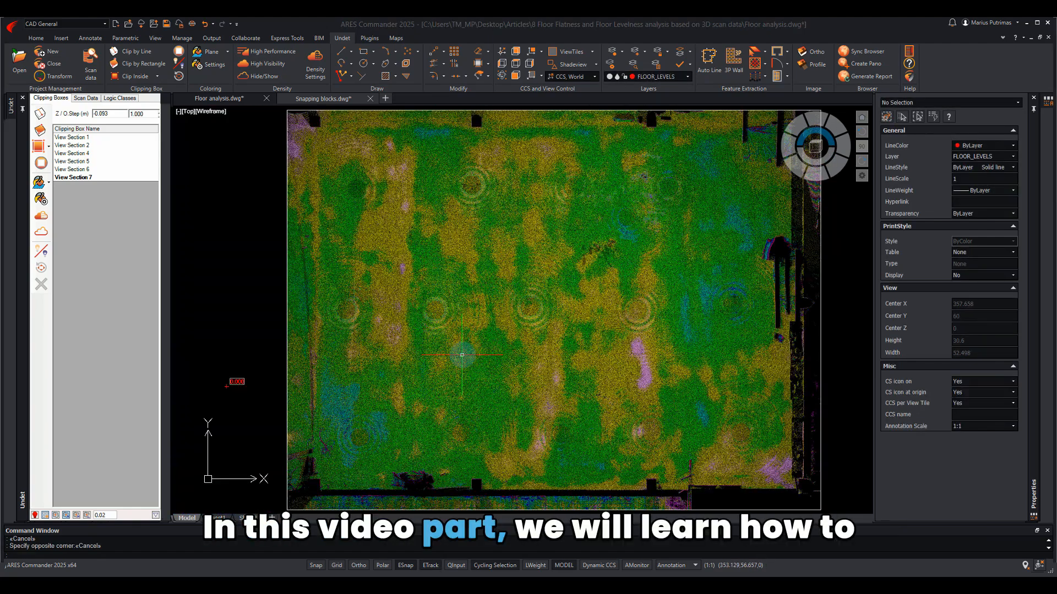
- Create an associative 4 by 4 linear pattern from the level block beside the floor, with spacing of 2 on both axes
click(258, 408)
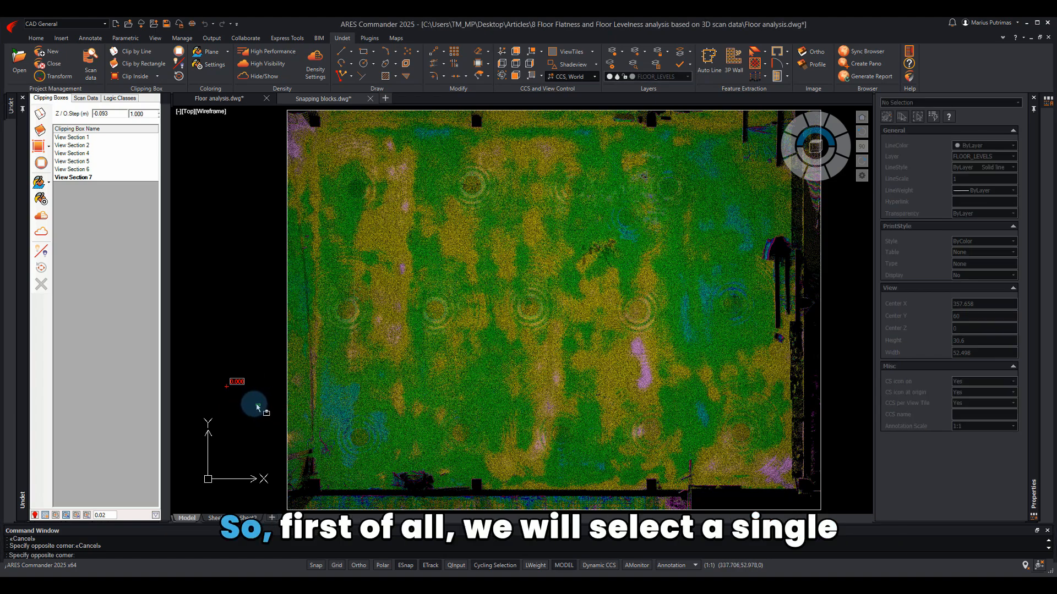
click(220, 387)
scroll(213, 399, up, 3)
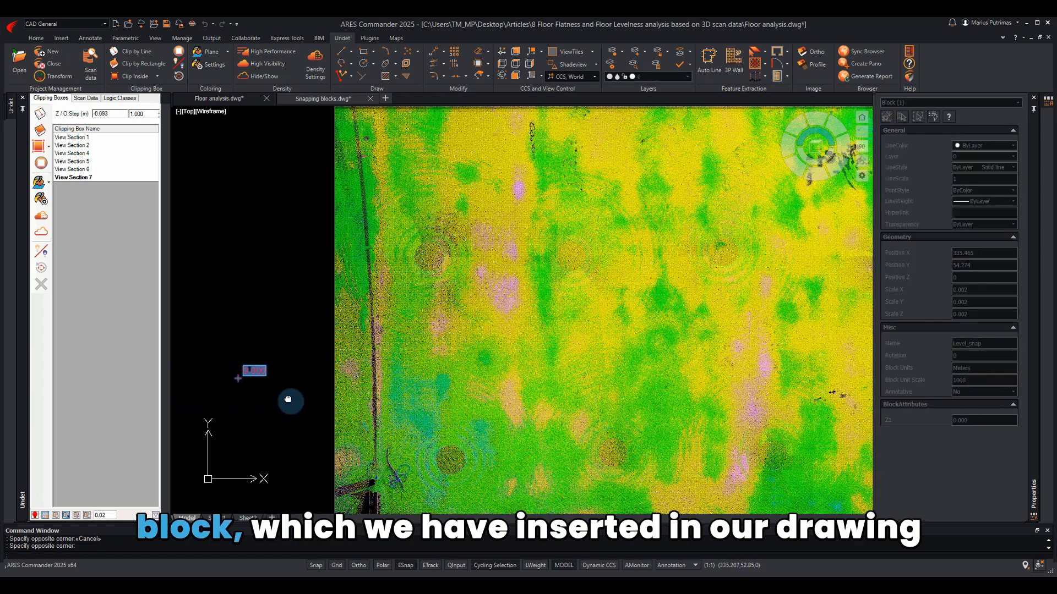
middle_drag(288, 399, 298, 401)
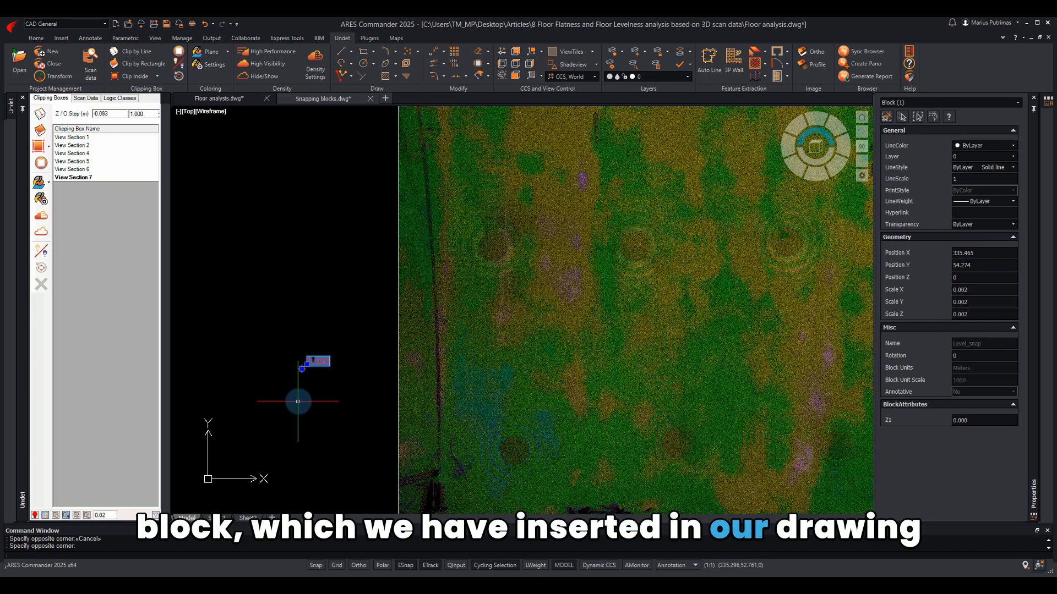
text(rray)
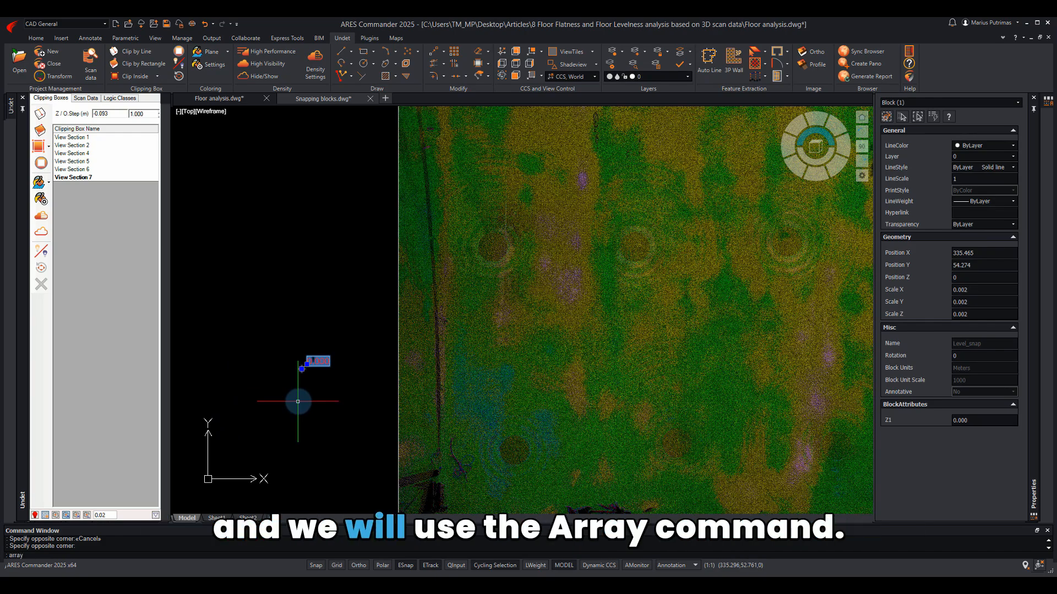
key(Return)
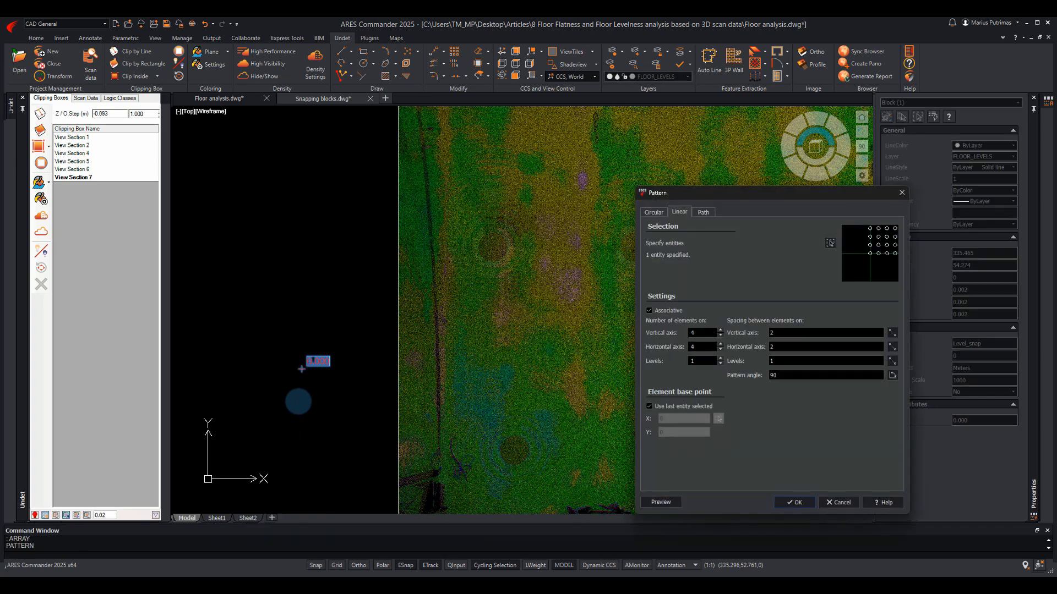
click(794, 502)
- Extend the linear pattern of level blocks to 20 columns and 12 rows using its grips
click(367, 394)
click(337, 352)
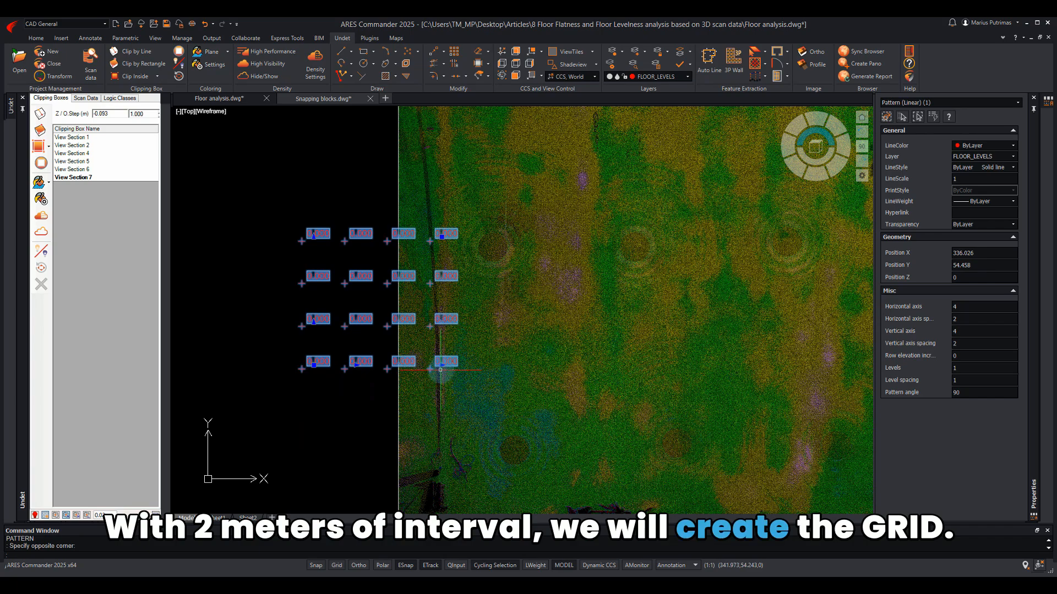
click(441, 366)
scroll(450, 372, down, 4)
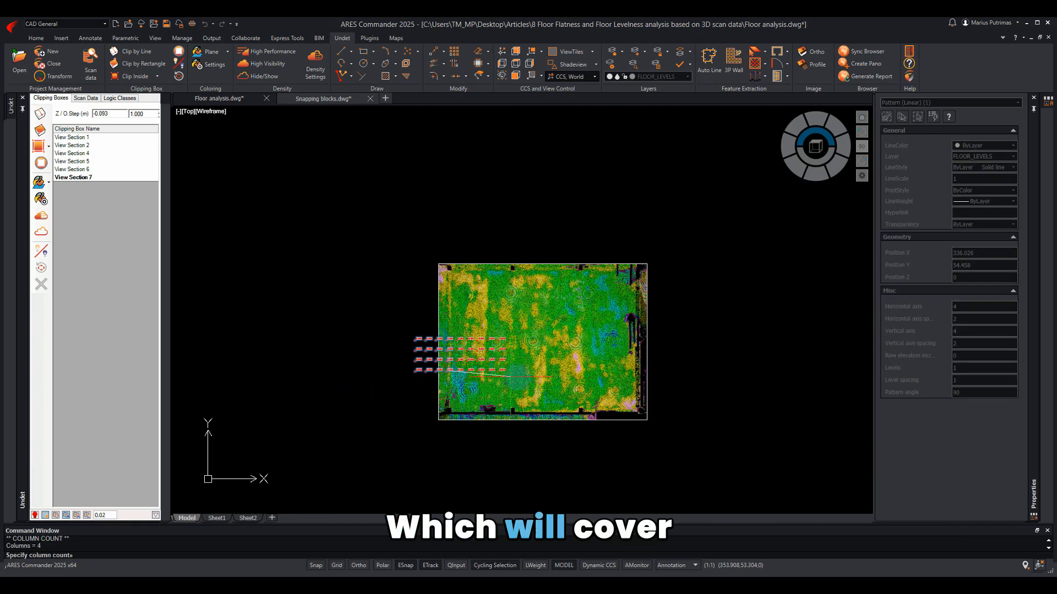
click(617, 375)
scroll(404, 348, up, 3)
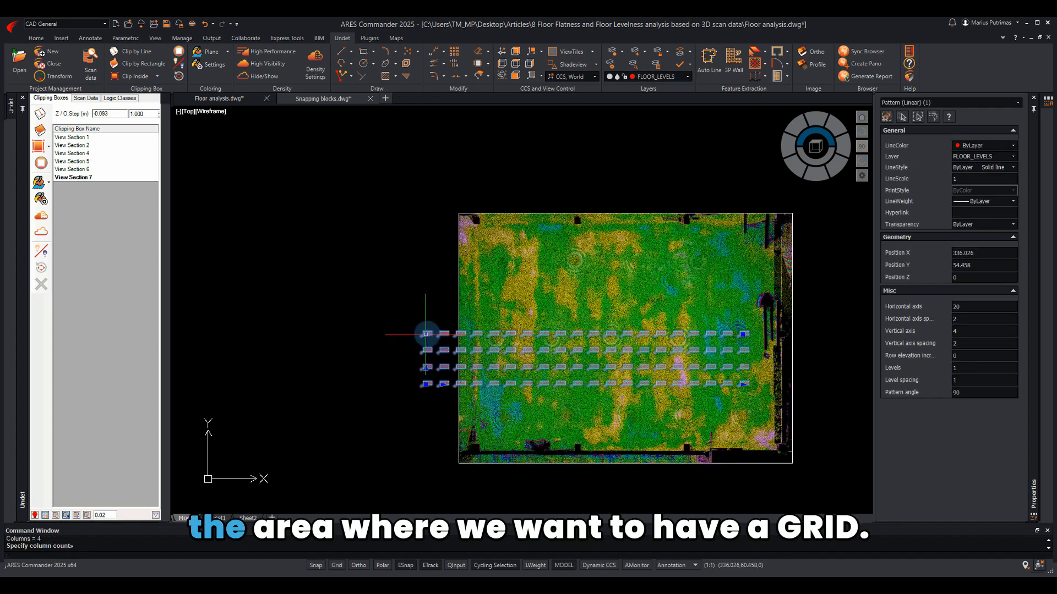
click(425, 333)
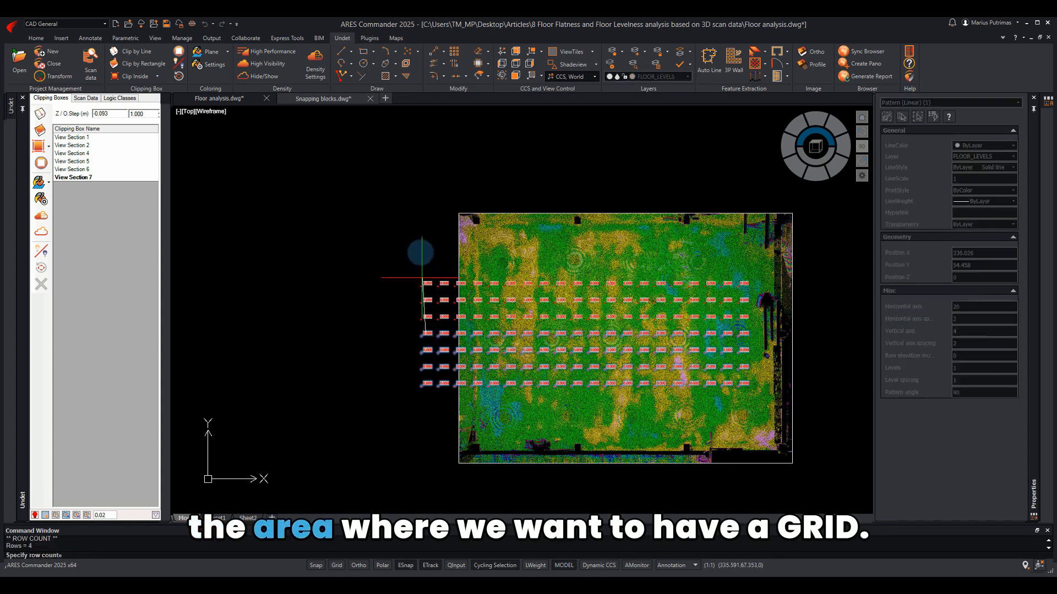
click(422, 194)
key(Escape)
- Move the pattern by its lower-left block onto the floor, just inside the floor's lower-left corner
text(m)
key(Return)
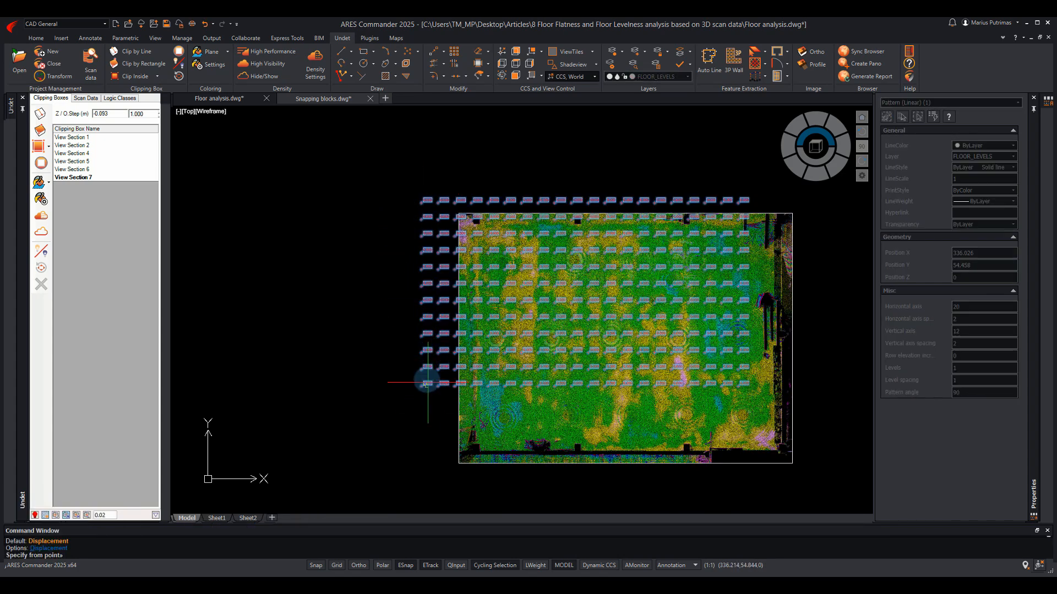
click(424, 384)
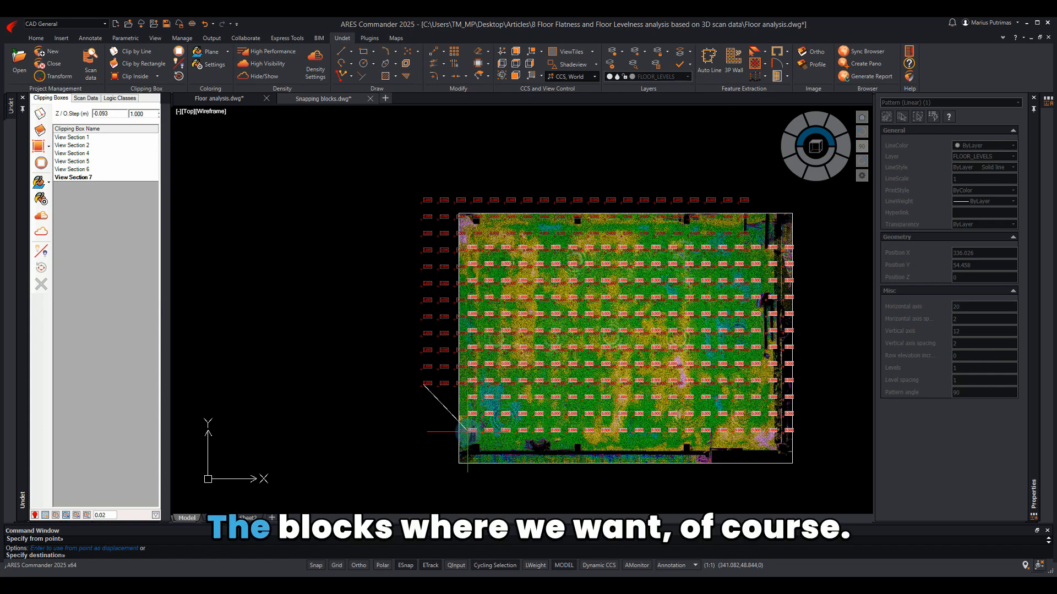
click(467, 430)
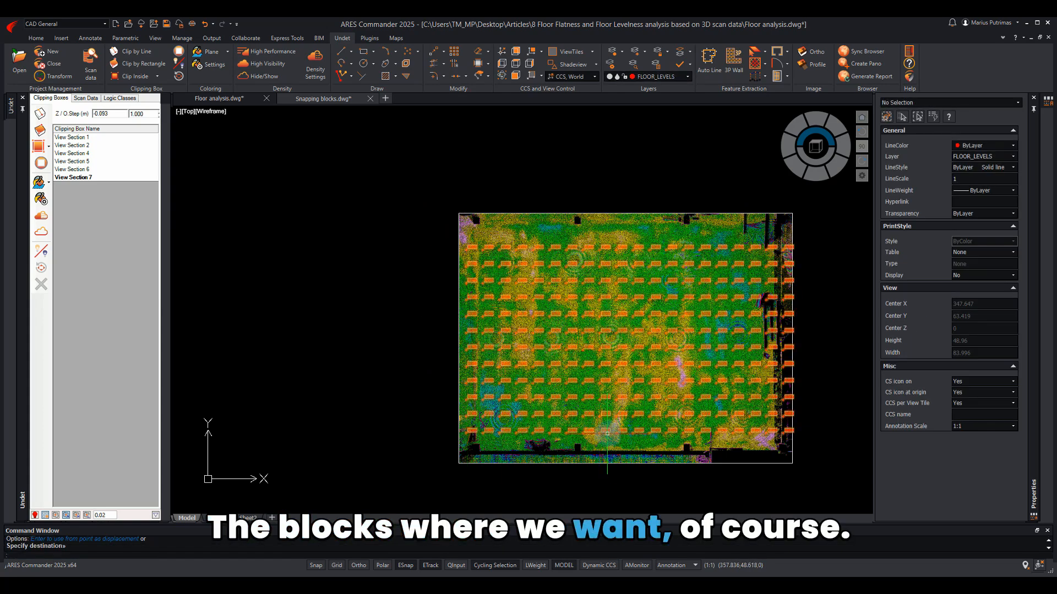
- Adjust the pattern with its grips to 13 rows and 19 columns so the grid fits the floor area
click(508, 432)
scroll(474, 254, up, 3)
click(484, 255)
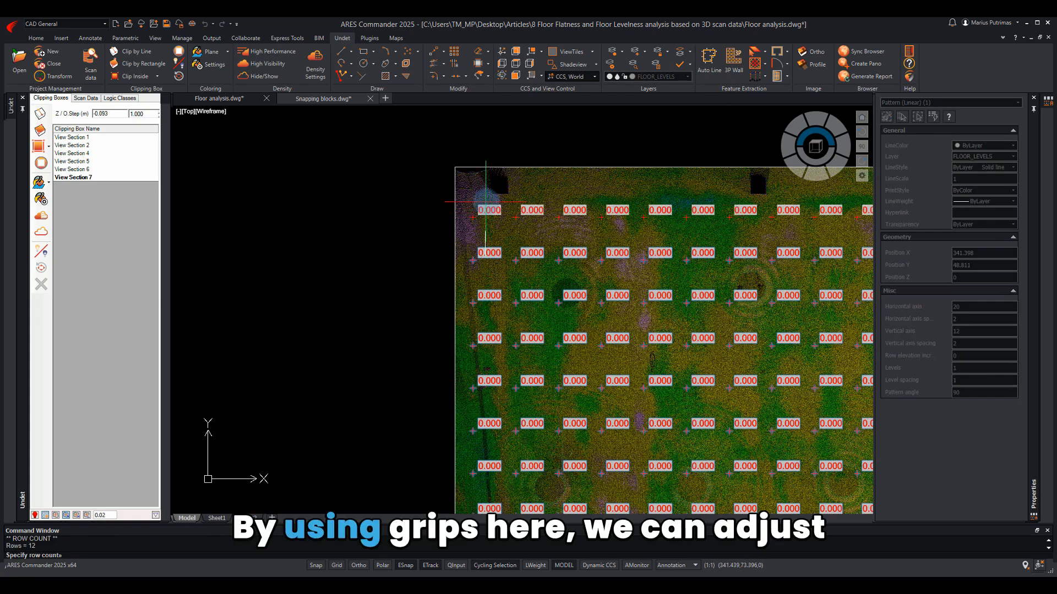
scroll(568, 310, down, 6)
middle_drag(635, 354, 570, 314)
scroll(660, 366, up, 6)
click(731, 386)
click(684, 403)
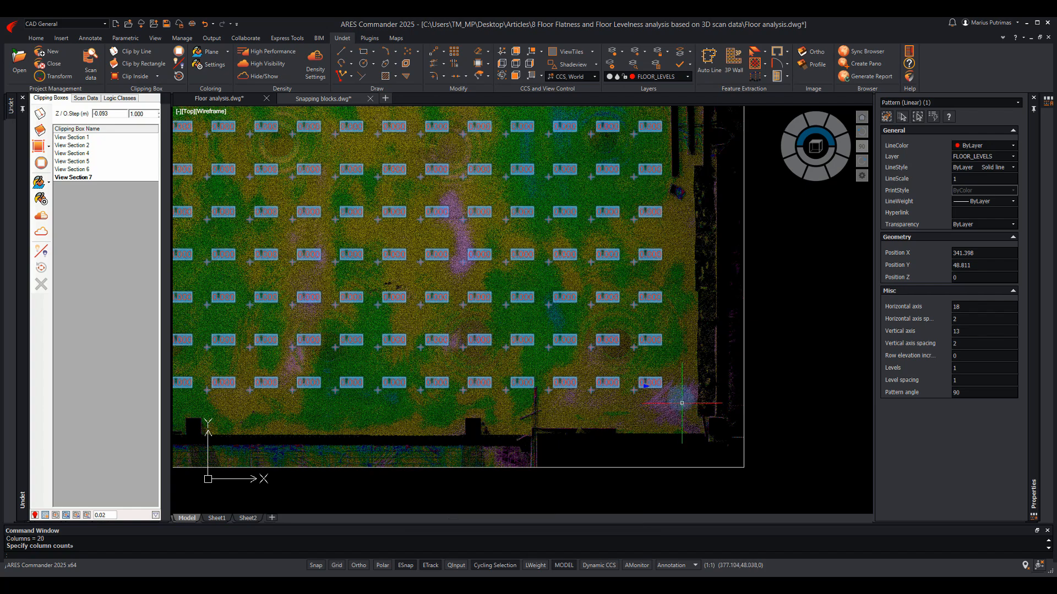
scroll(673, 395, down, 4)
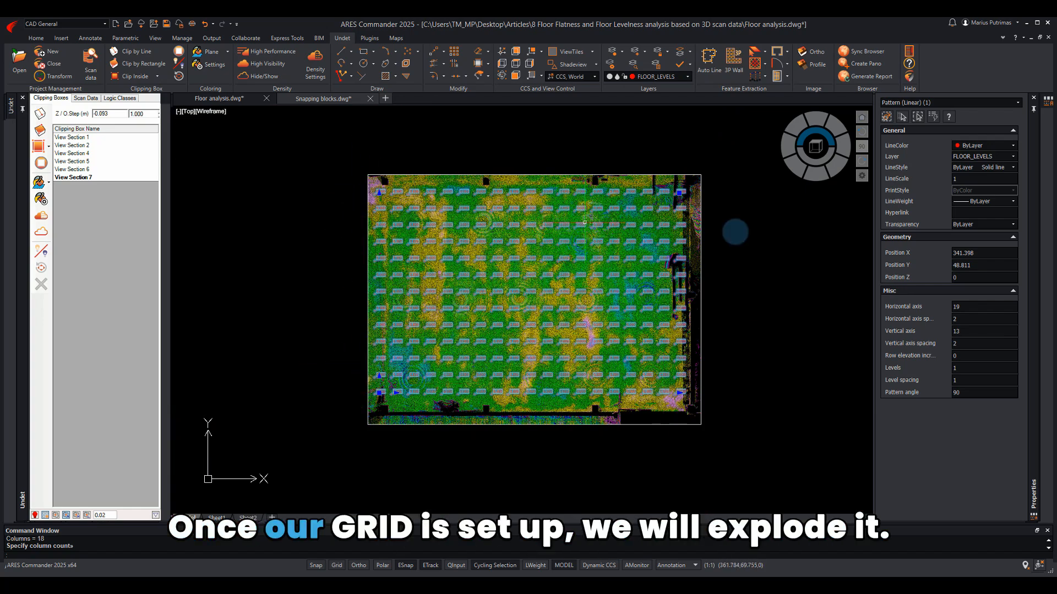
- Explode the level block pattern into individual blocks
text(xpol)
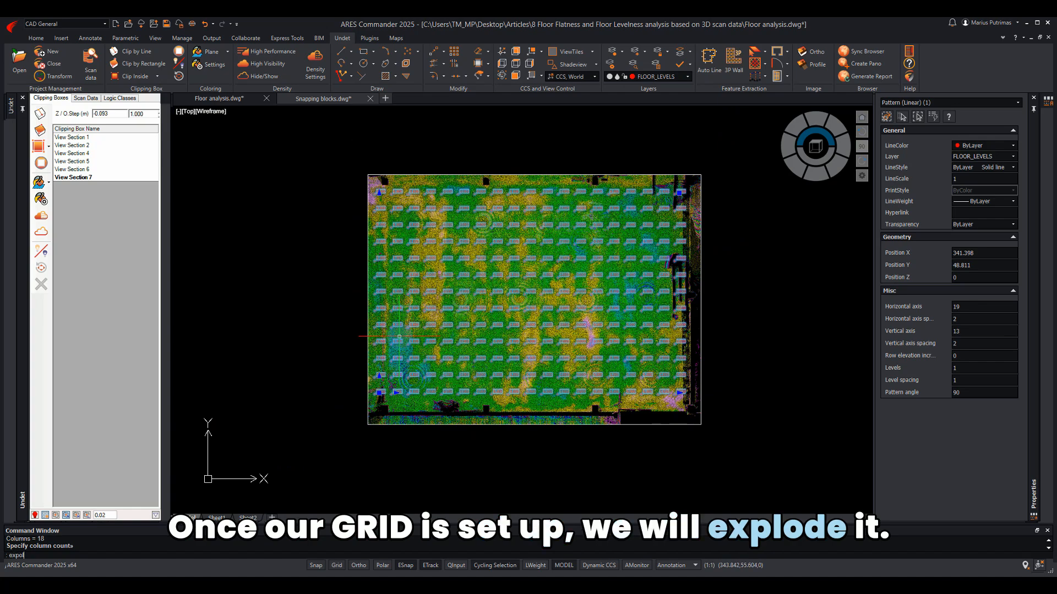
key(BackSpace)
key(BackSpace)
key(Return)
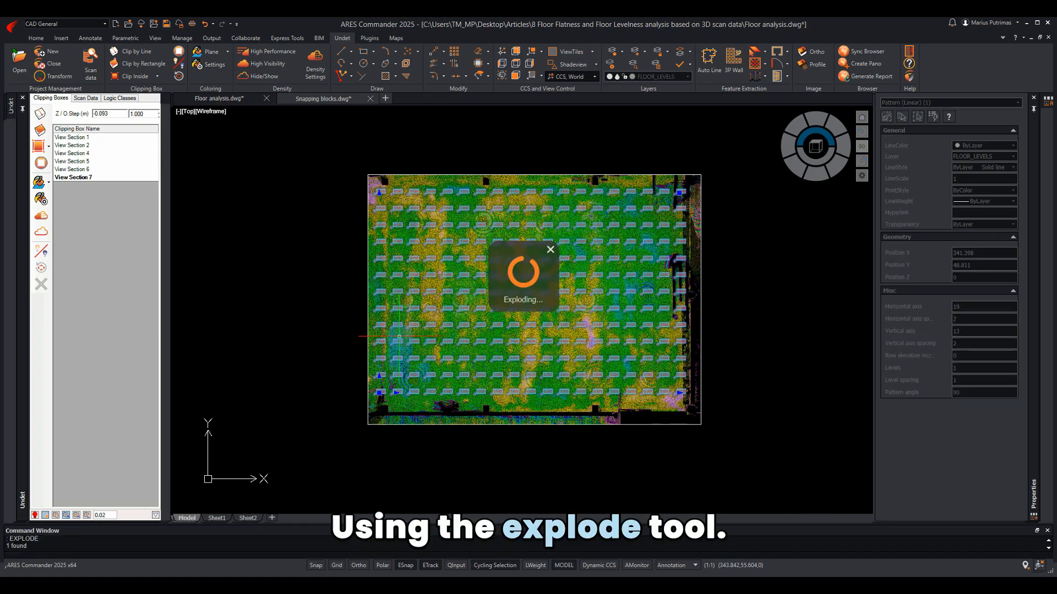
click(397, 341)
scroll(394, 319, up, 3)
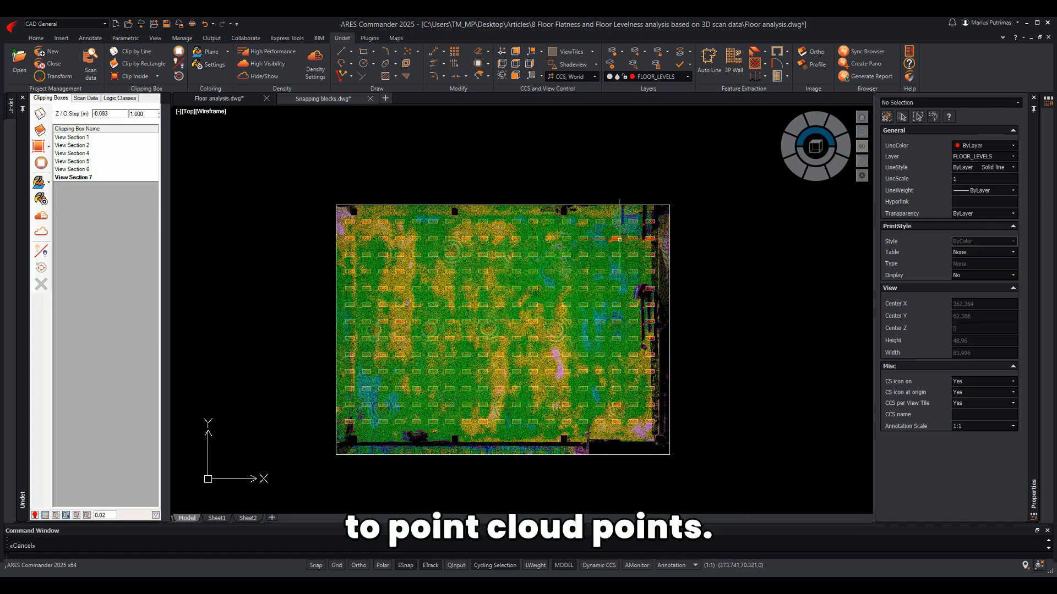
- Drape all level blocks of the grid onto the point cloud with Drape Polyline, using the Lowest method
click(766, 77)
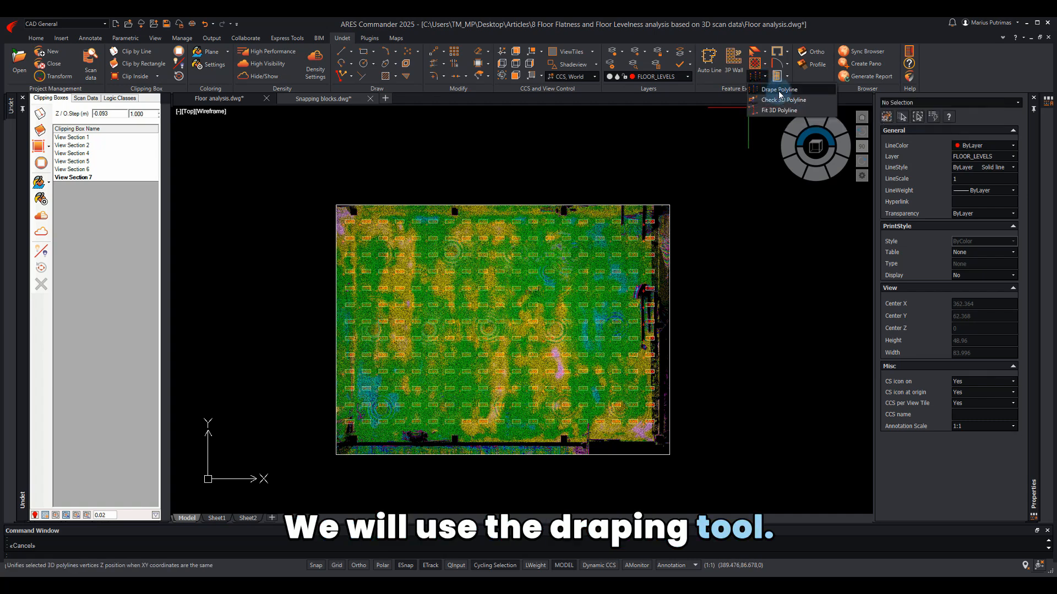
click(779, 90)
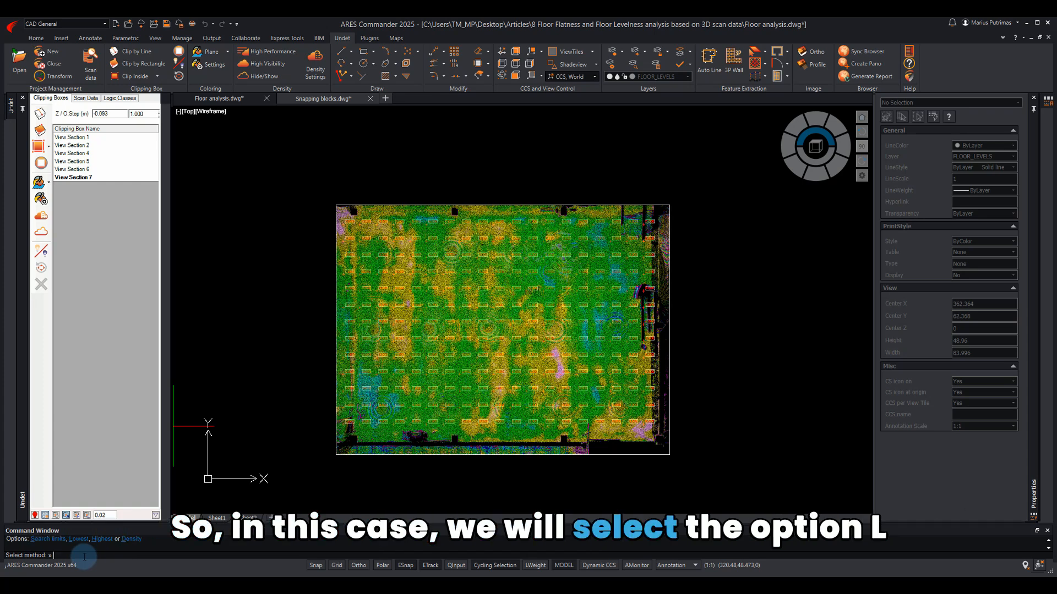
text(L)
key(Return)
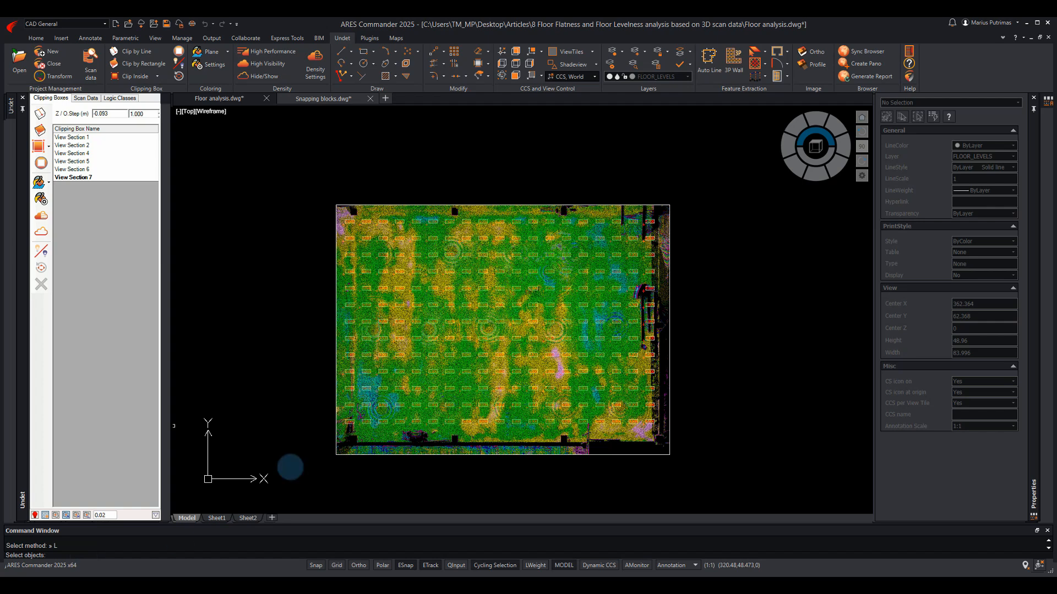
click(290, 171)
click(683, 484)
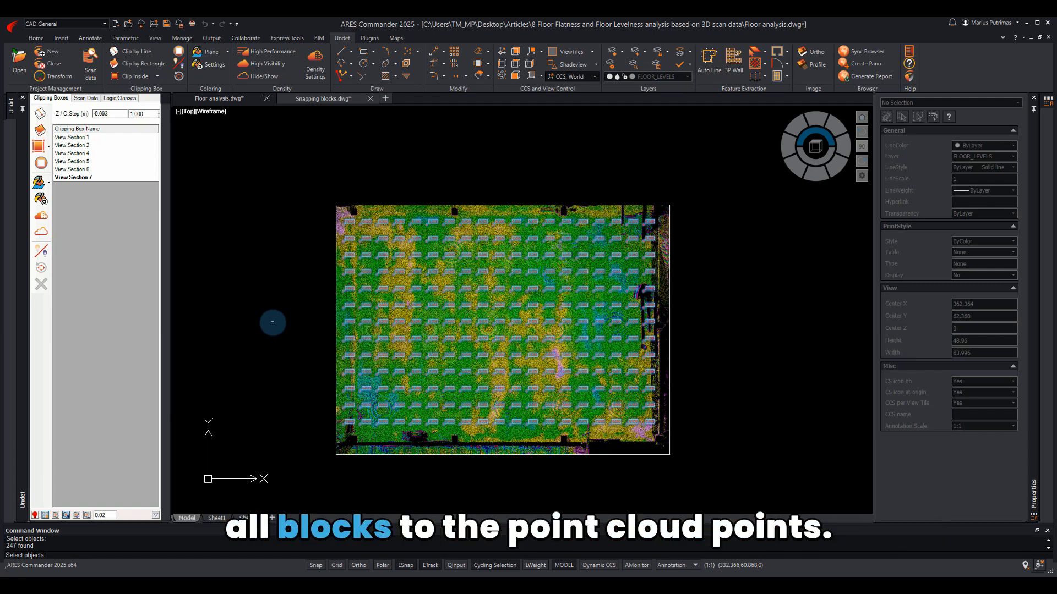
key(Return)
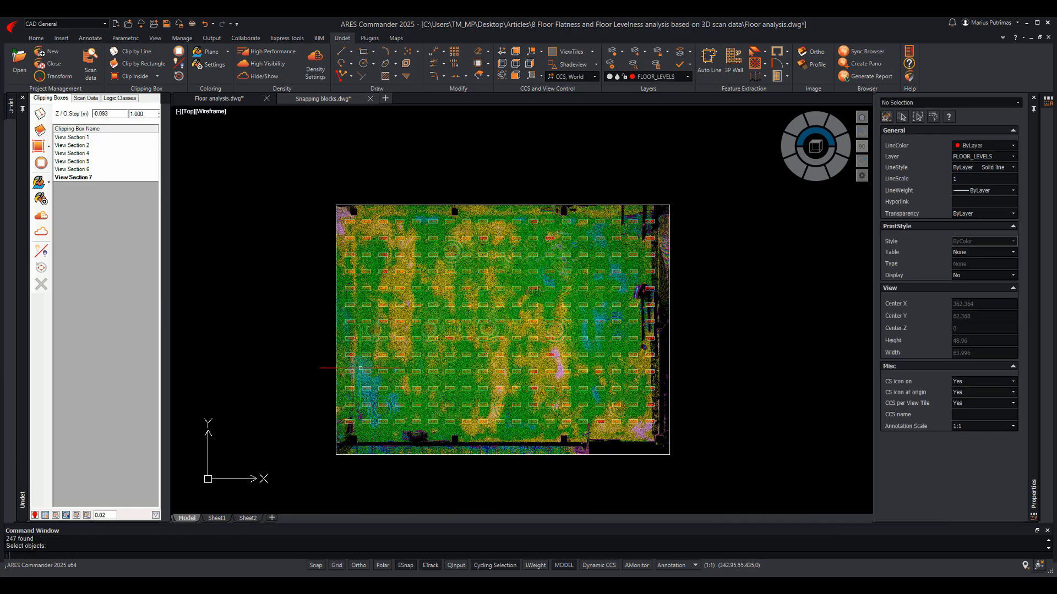
- Rebuild the drawing to update the Z values in the level blocks, and view them up close
scroll(359, 369, up, 2)
text(re)
key(Return)
scroll(477, 349, up, 2)
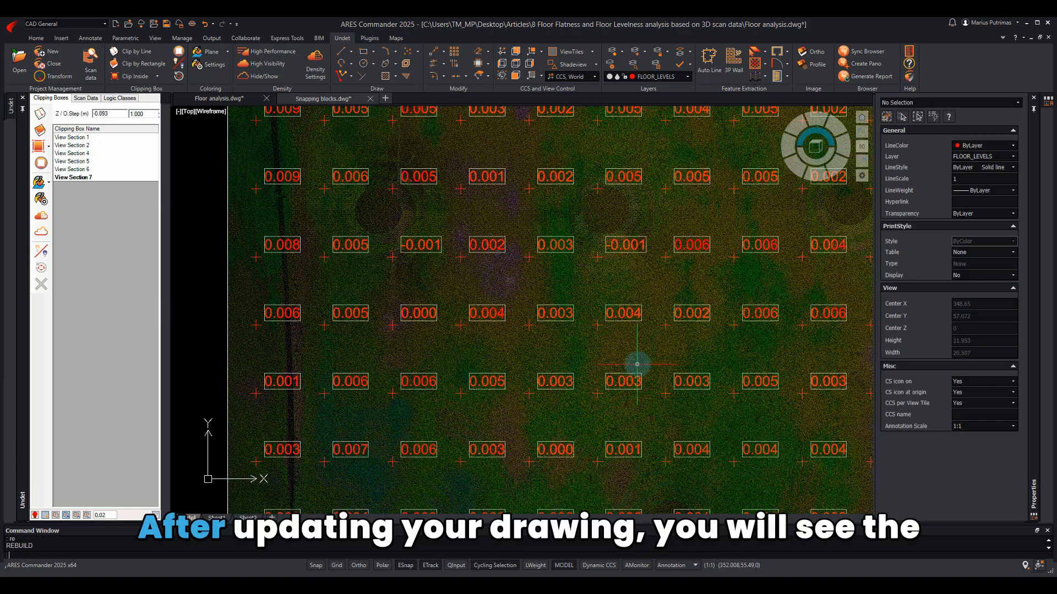
middle_drag(717, 353, 545, 334)
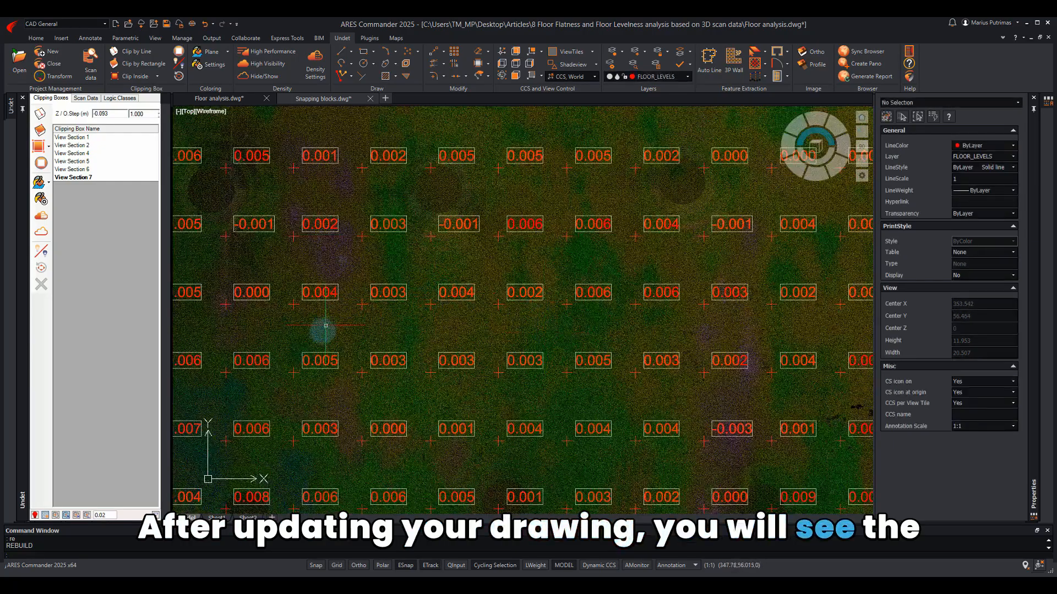
- Examine the Z values across the block grid with the point cloud hidden and with it displayed
click(42, 232)
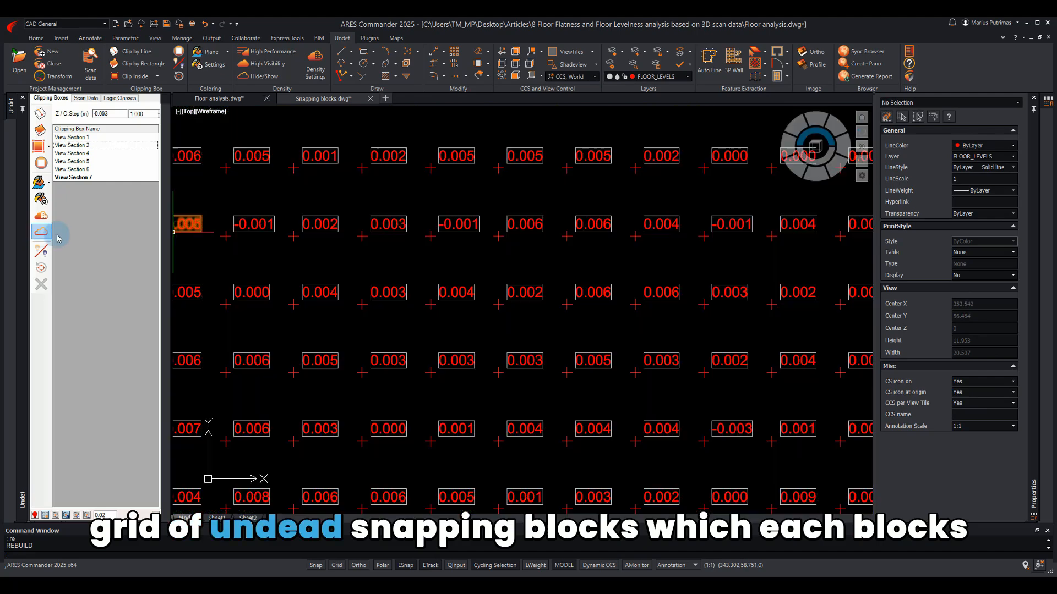
scroll(431, 318, down, 5)
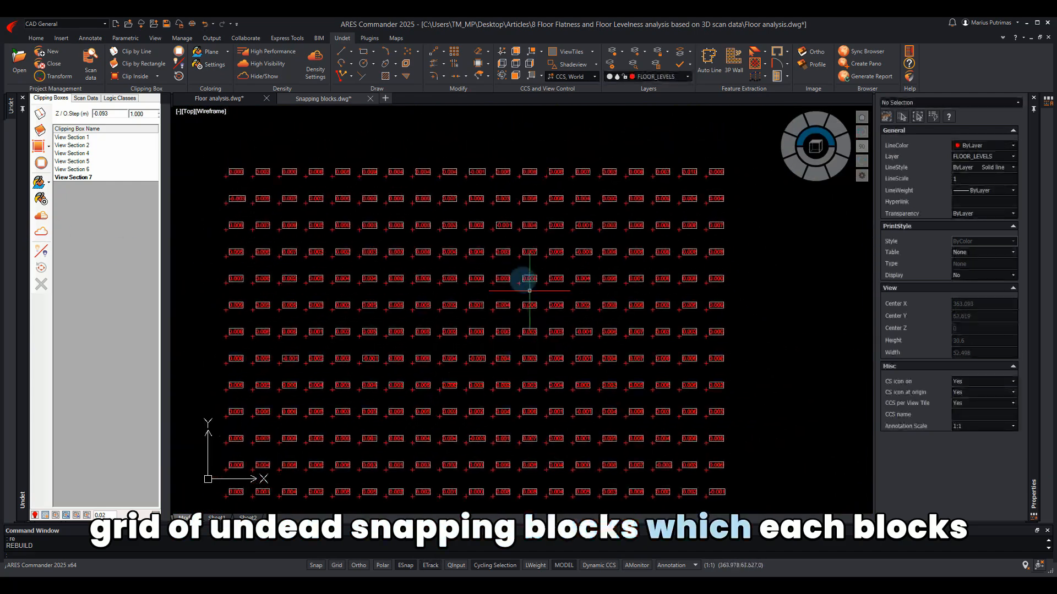
scroll(516, 265, up, 1)
click(41, 232)
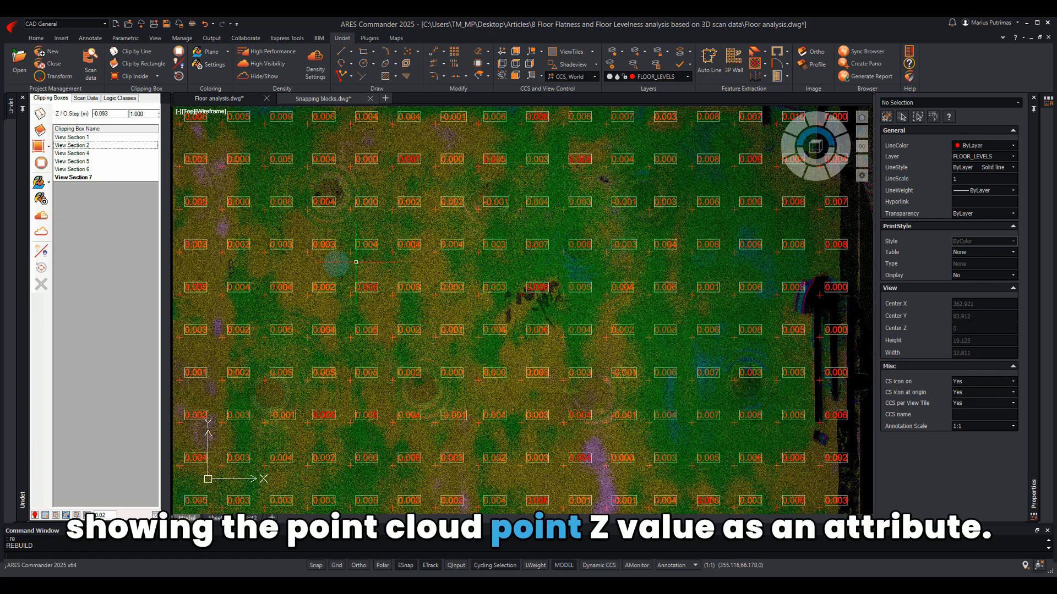
scroll(286, 254, up, 1)
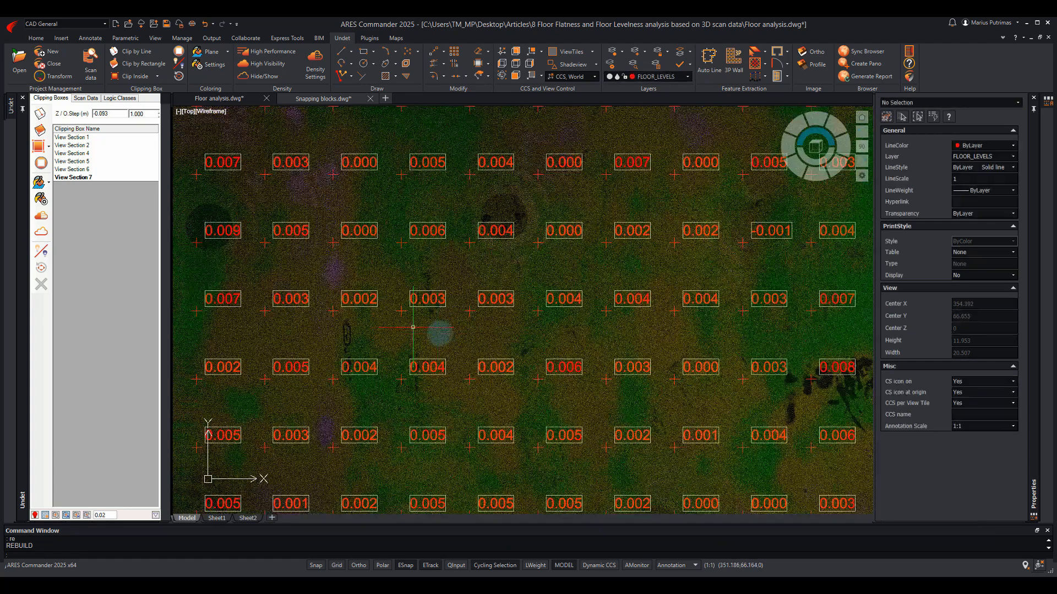
scroll(413, 327, down, 2)
click(39, 235)
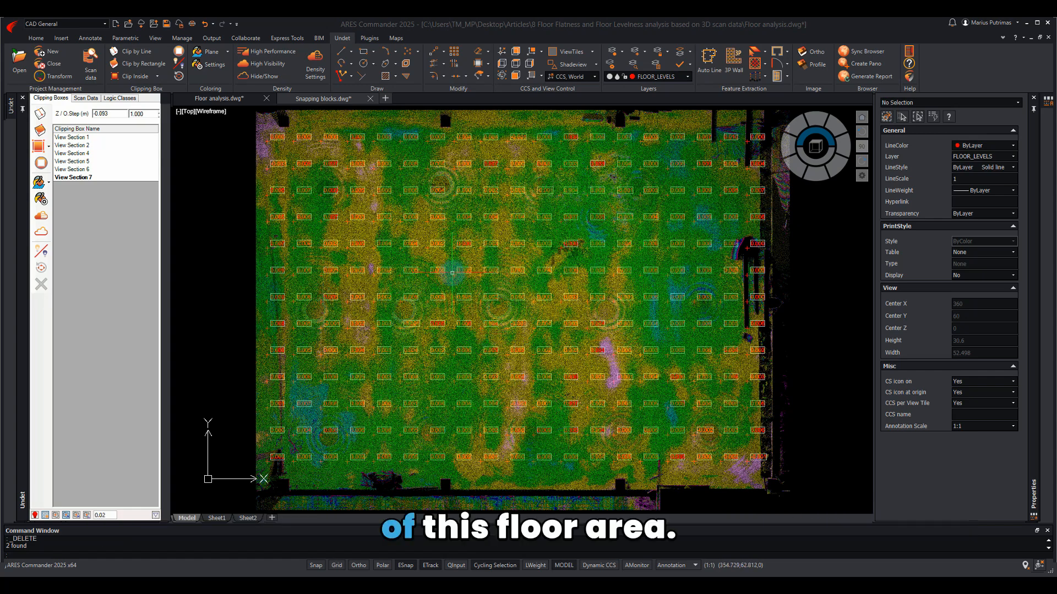
- Generate a 2D image of the colored floor at 10 mm resolution from Full Resolution Points, without distance calculation, within a rectangle around the whole floor
scroll(468, 308, down, 3)
middle_drag(468, 307, 490, 340)
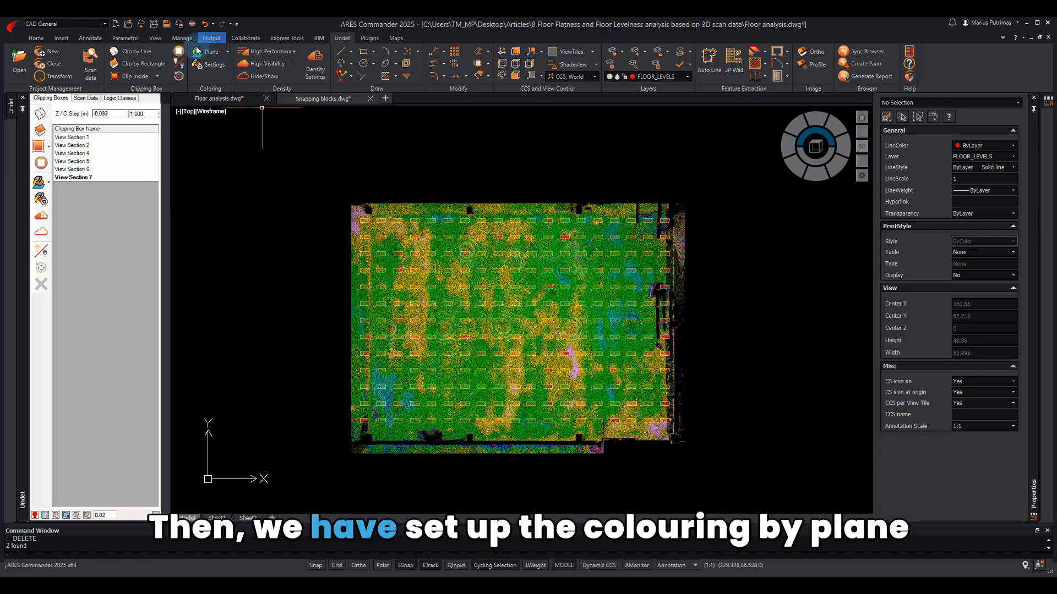
scroll(464, 372, up, 1)
mouse_move(618, 378)
middle_down()
mouse_move(537, 382)
mouse_move(598, 383)
middle_up()
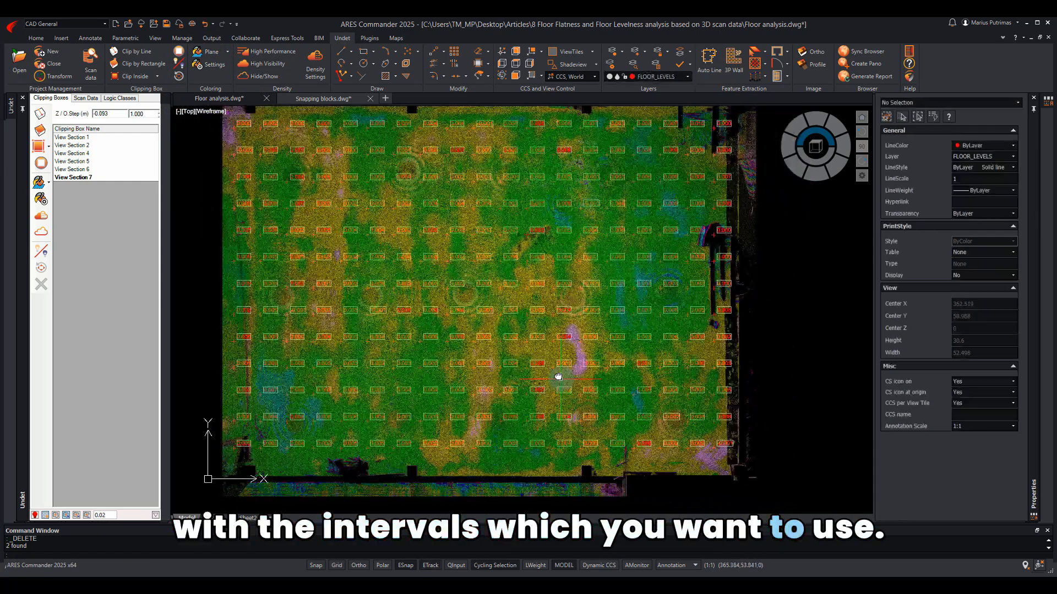
click(815, 52)
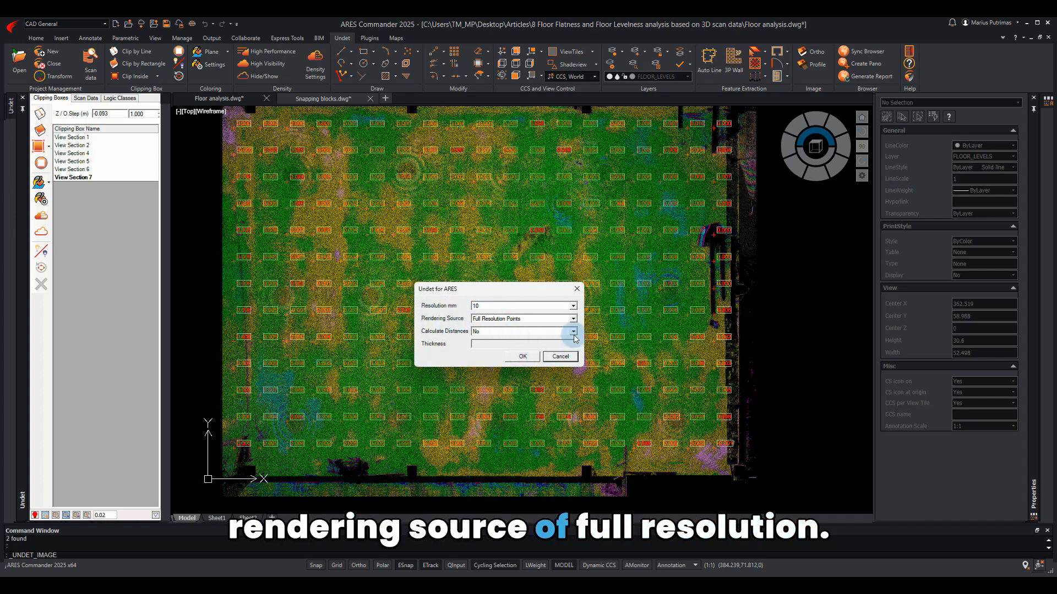
click(523, 356)
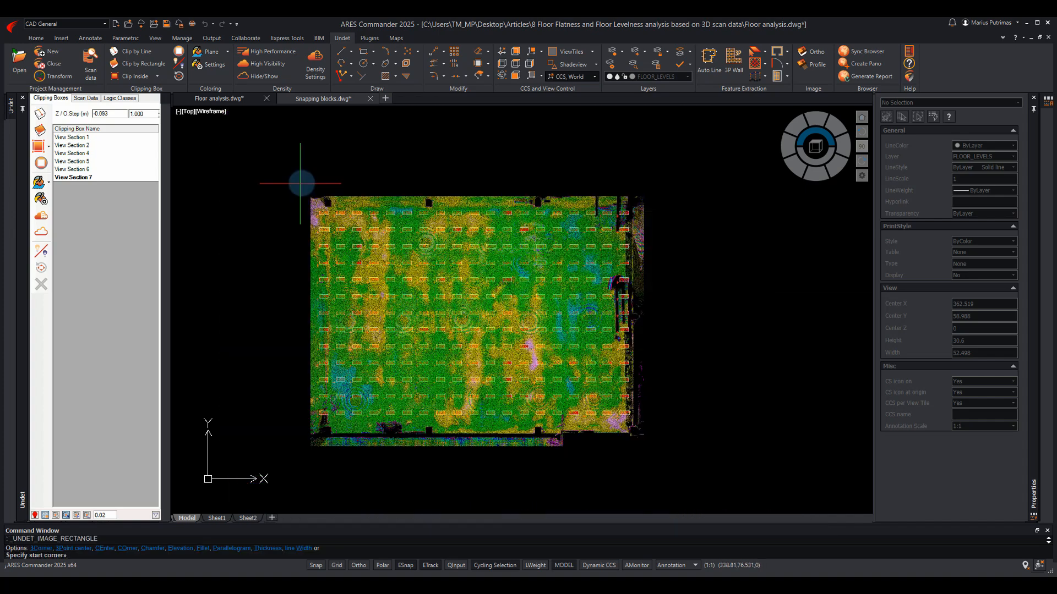
click(300, 184)
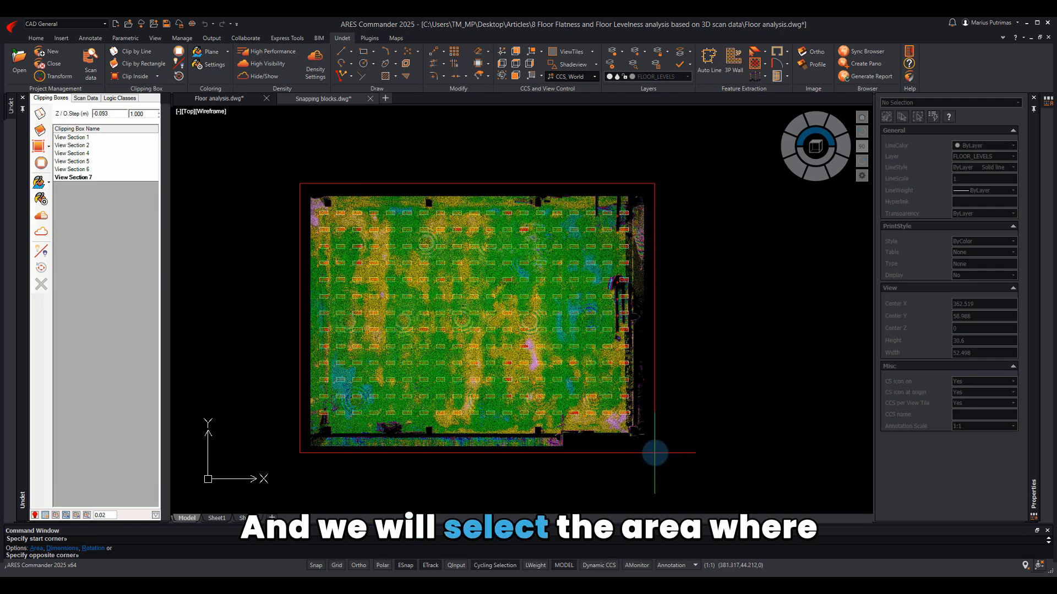
click(654, 453)
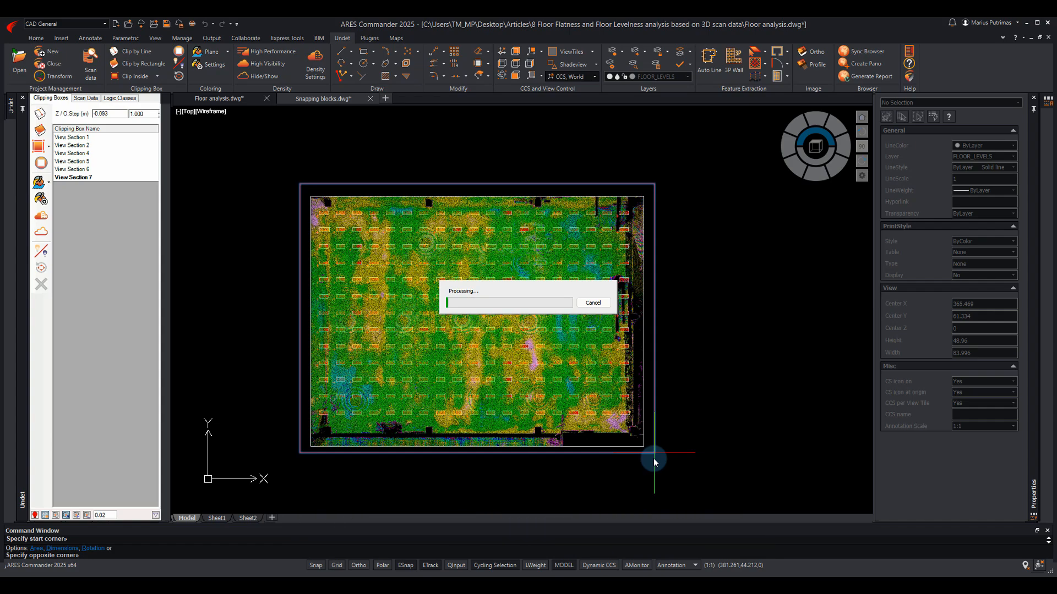
- Check the generated 2D floor image up close, and hide the point cloud points
scroll(457, 354, up, 6)
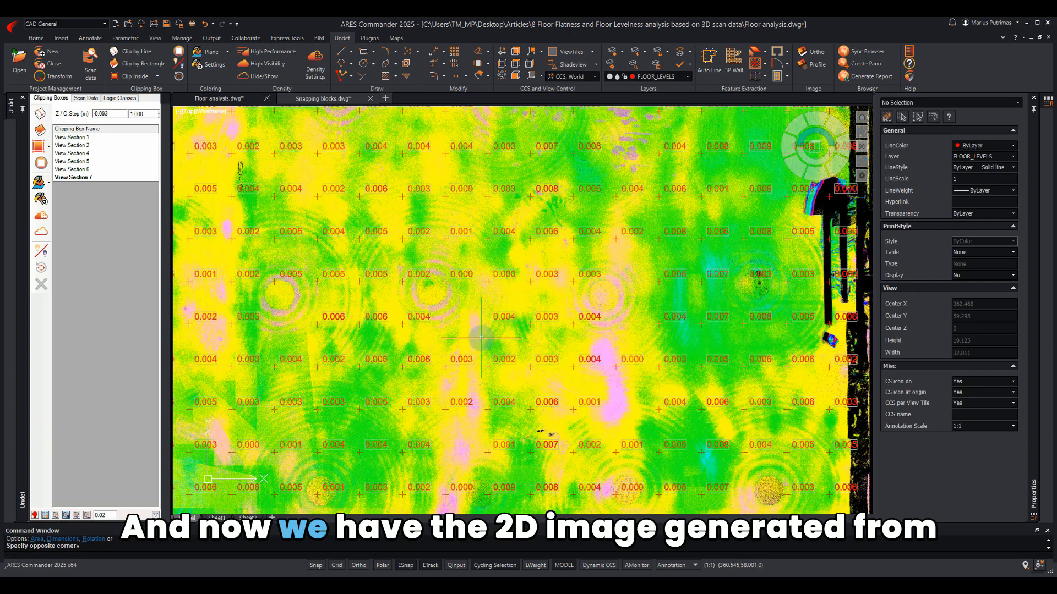
scroll(465, 346, down, 6)
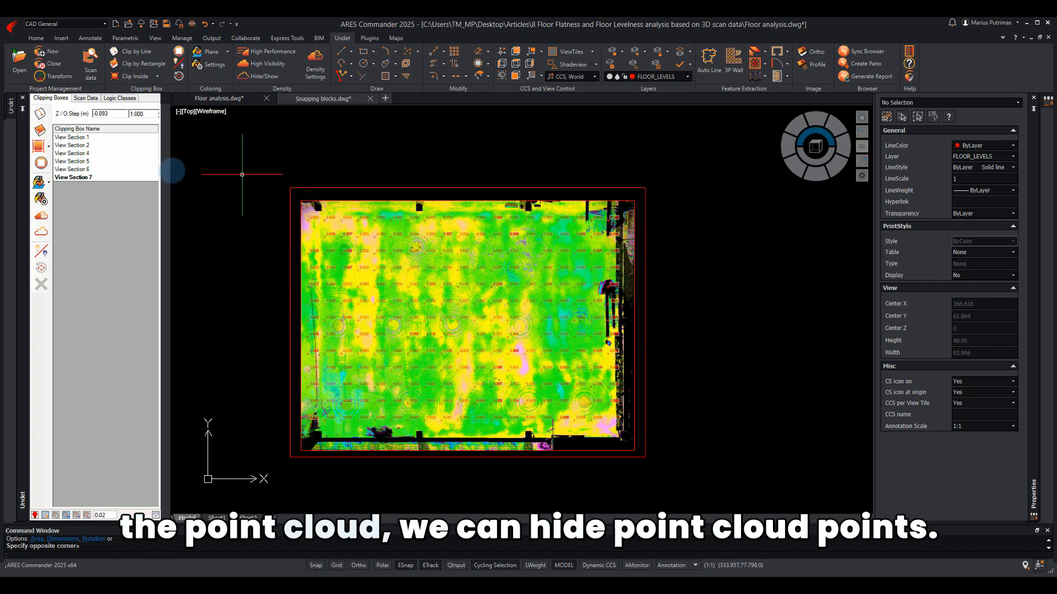
click(41, 234)
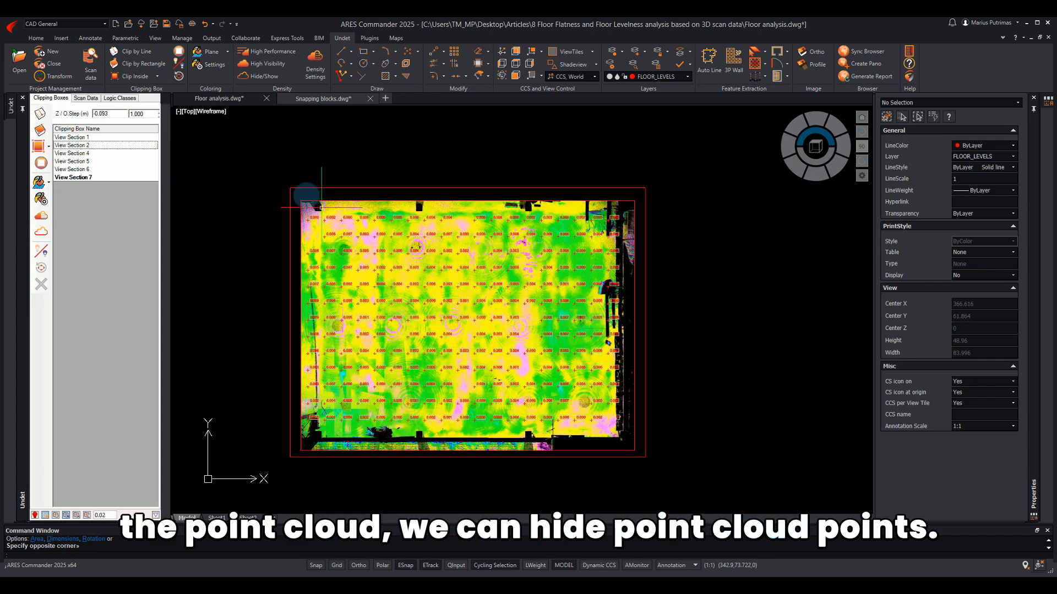
- Move the 2D floor image, its surrounding rectangles and all level blocks to the empty area right of the scanned floor
click(290, 195)
click(470, 104)
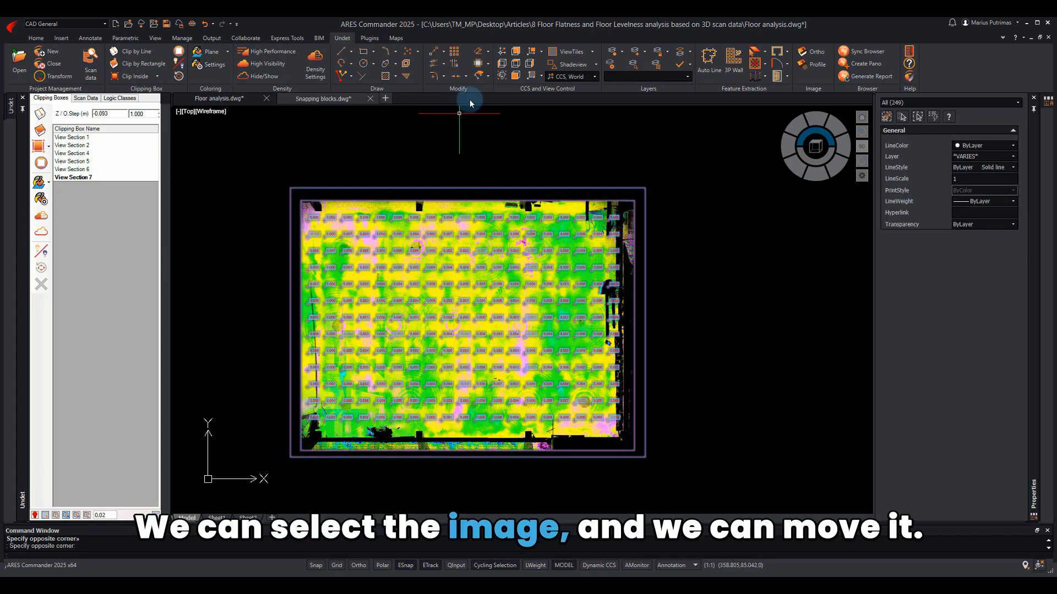
key(Return)
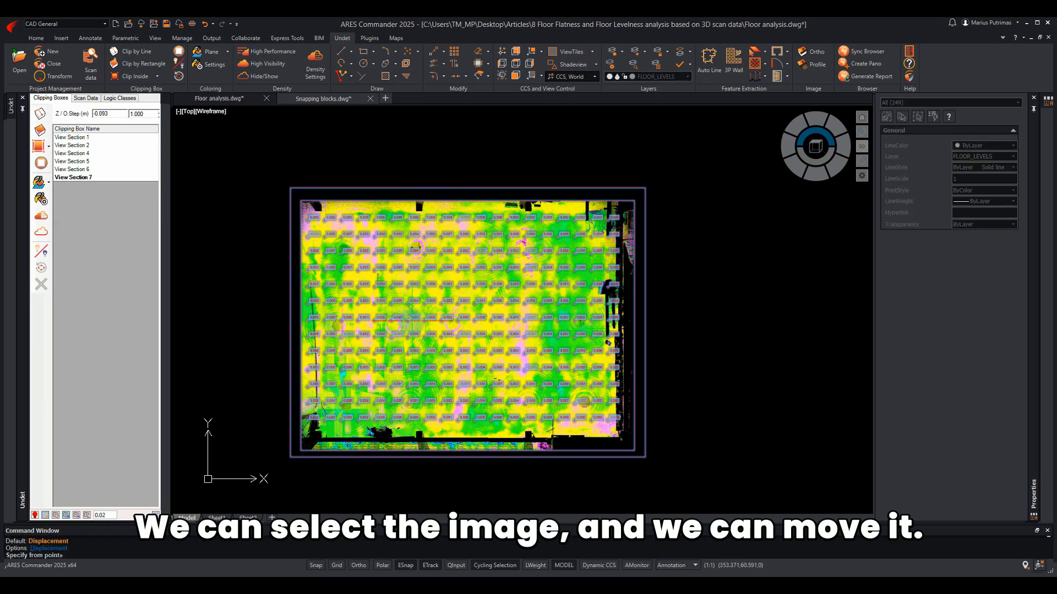
click(406, 328)
click(785, 323)
key(Escape)
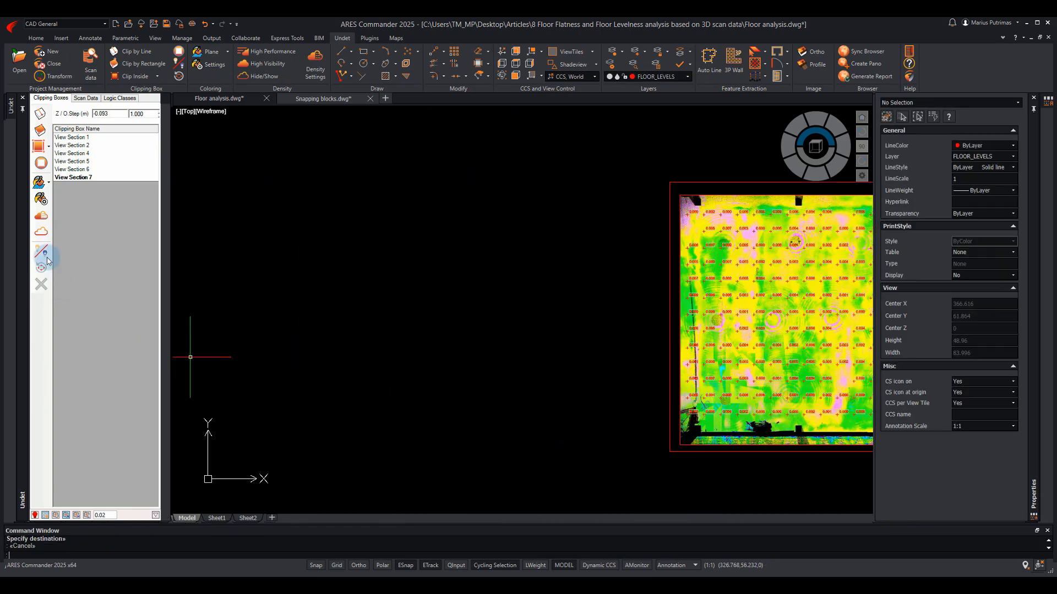
- Display the point cloud points again, and view the moved floor image with its level values up close
click(43, 233)
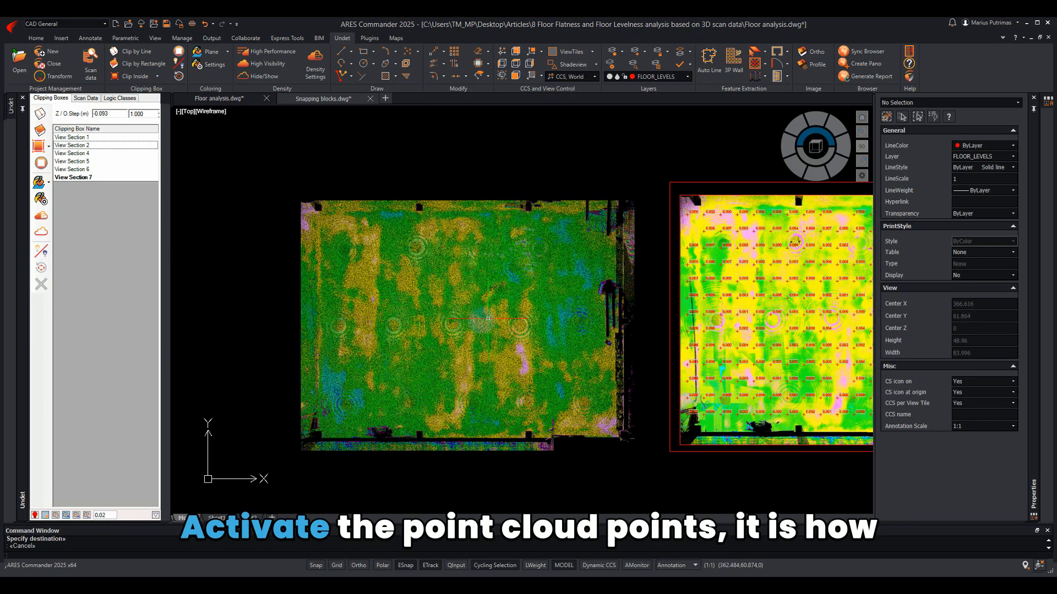
middle_drag(549, 348, 268, 327)
scroll(533, 351, up, 2)
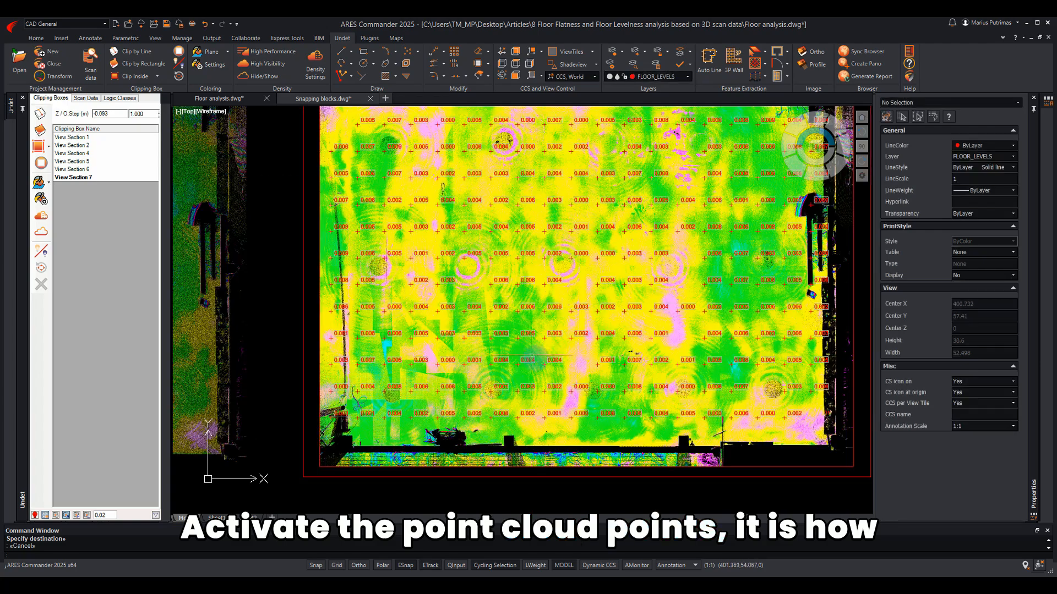
middle_drag(586, 223, 544, 297)
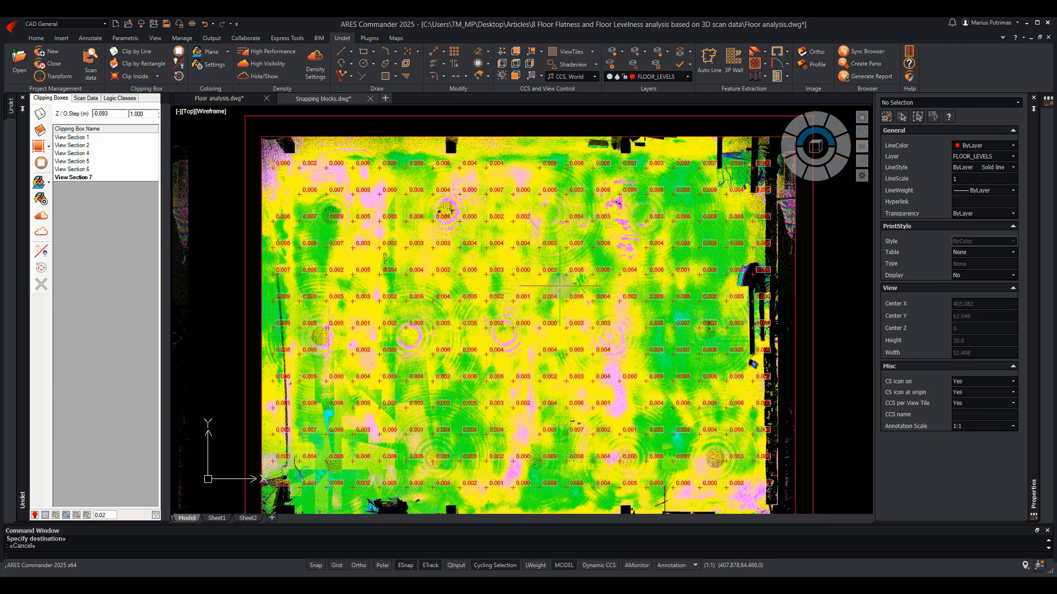
middle_drag(480, 394, 516, 334)
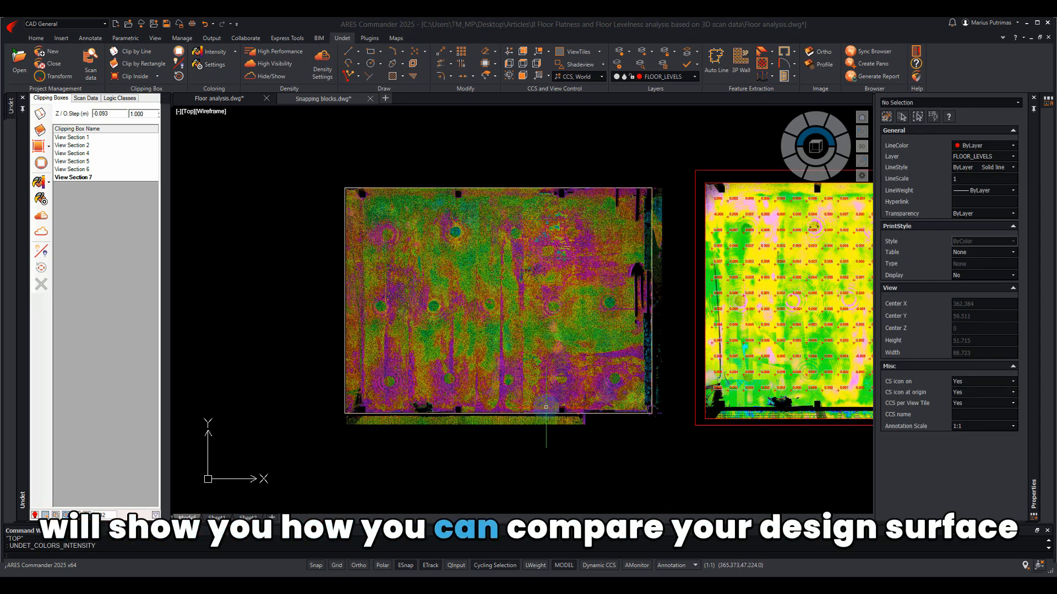
- Switch the visual style to Realistic, and view the 3D solid design floor together with the point cloud from several angles
shift+middle_drag(461, 350, 461, 281)
scroll(461, 281, up, 2)
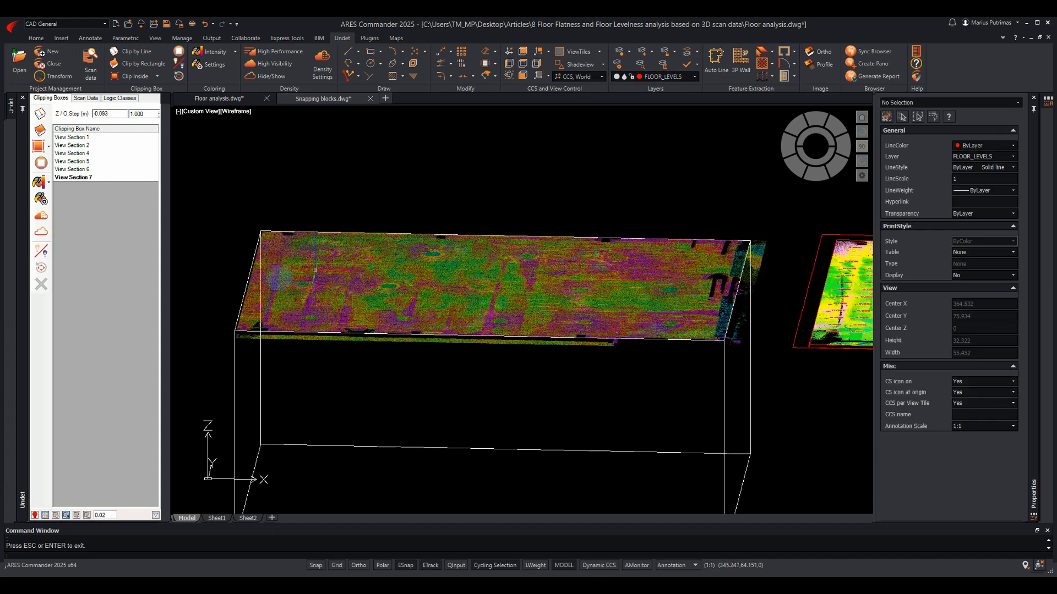
click(240, 111)
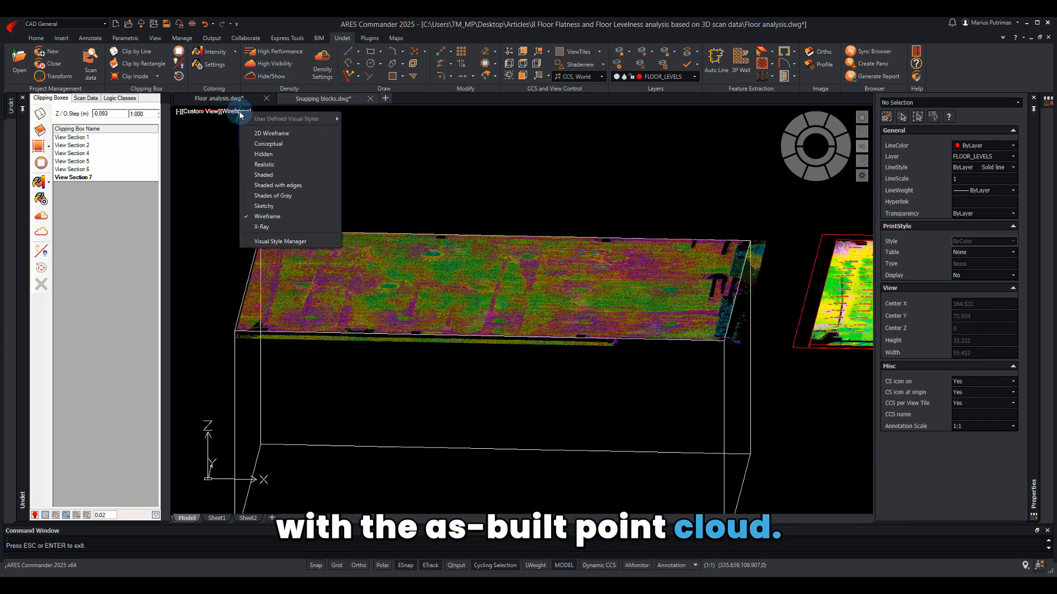
click(264, 165)
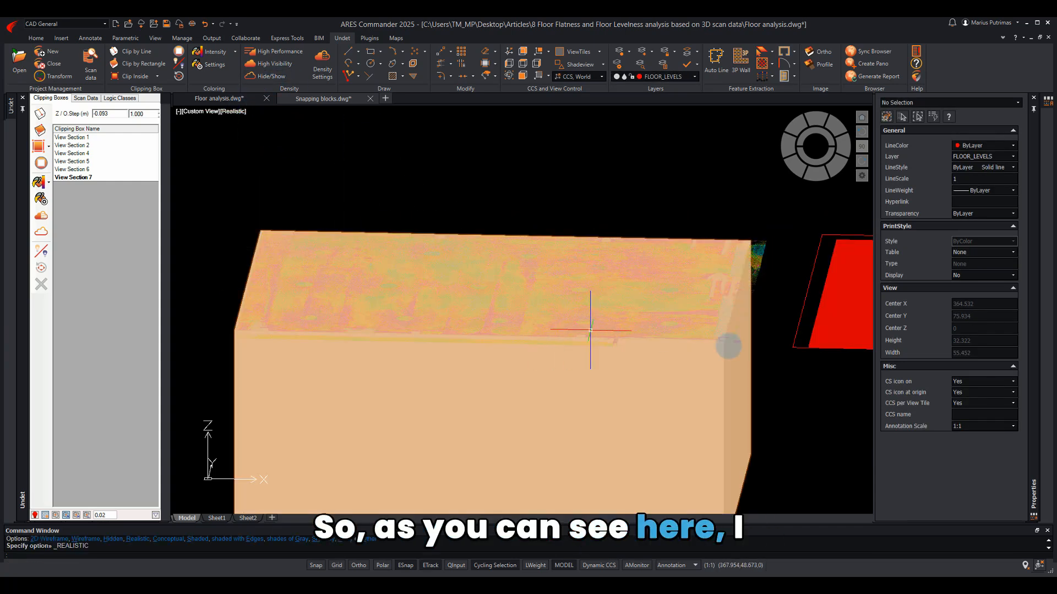
mouse_move(751, 365)
shift+middle_down()
mouse_move(695, 342)
mouse_move(785, 340)
mouse_move(762, 356)
shift+middle_up()
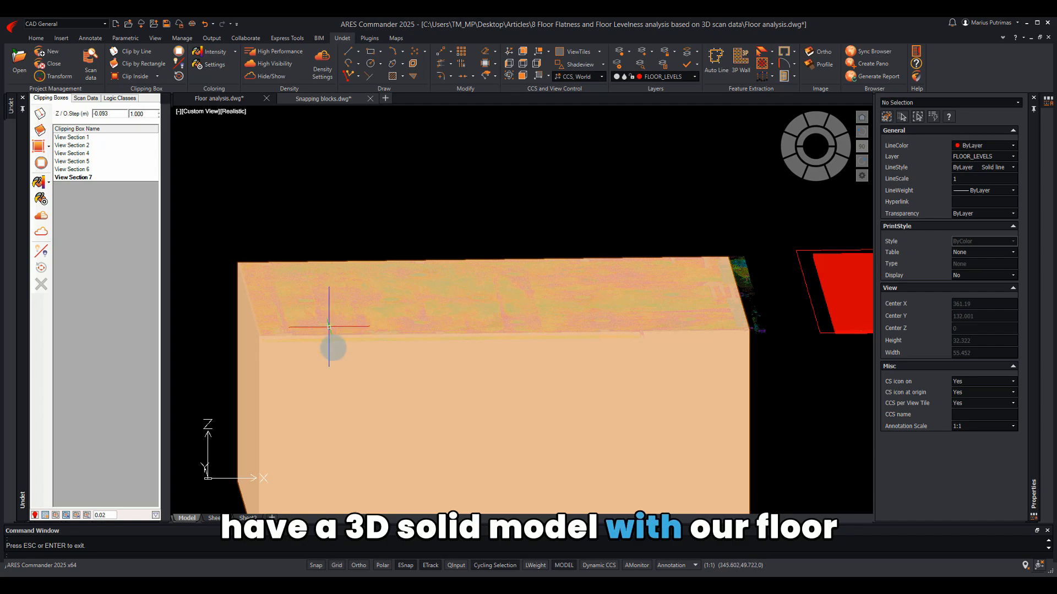
shift+middle_drag(335, 319, 432, 240)
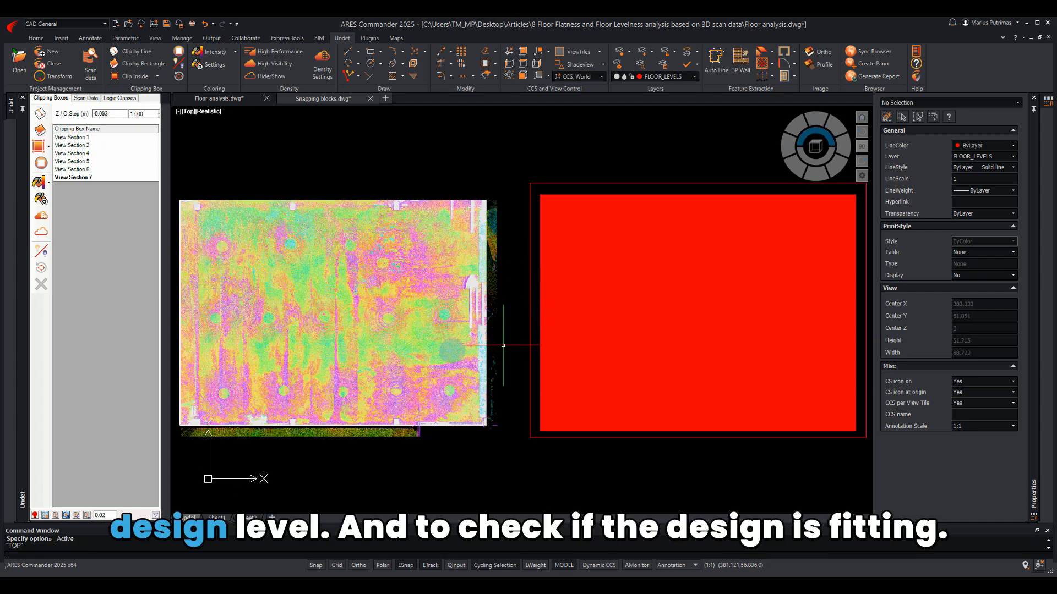
- Color the as-built point cloud by Faces to compare it with the solid design model
scroll(478, 335, up, 3)
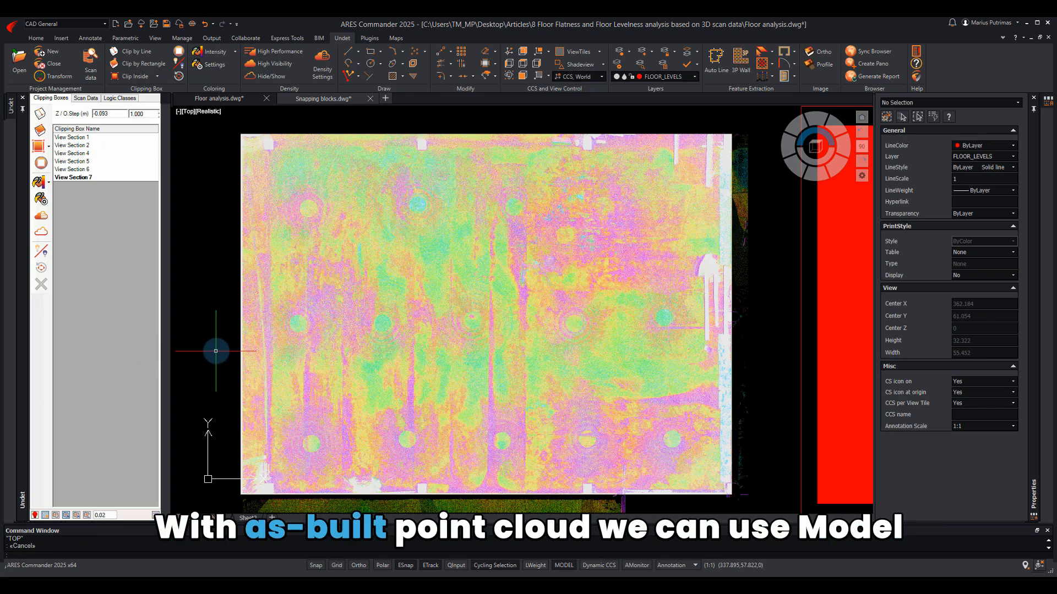
click(236, 53)
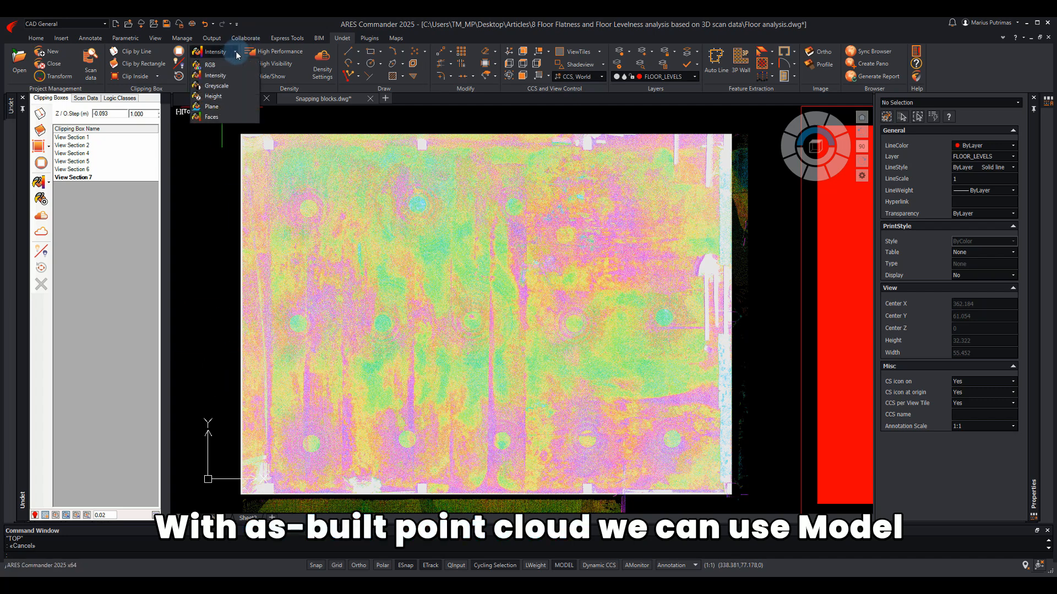
click(211, 118)
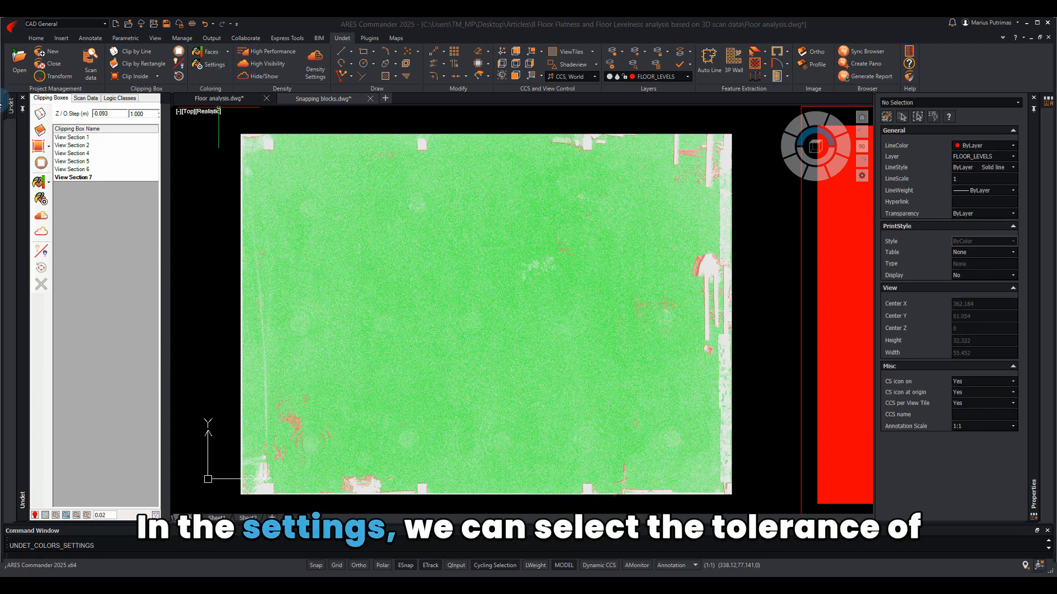
- Set the comparison tolerance of the Faces coloring to 5 mm
drag(1, 143, 228, 126)
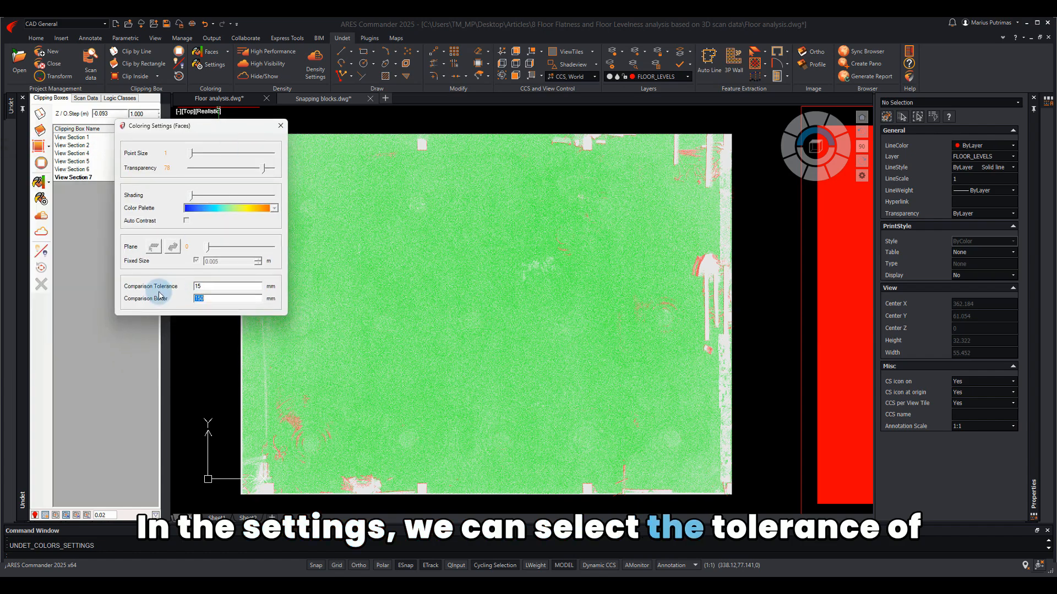
click(212, 285)
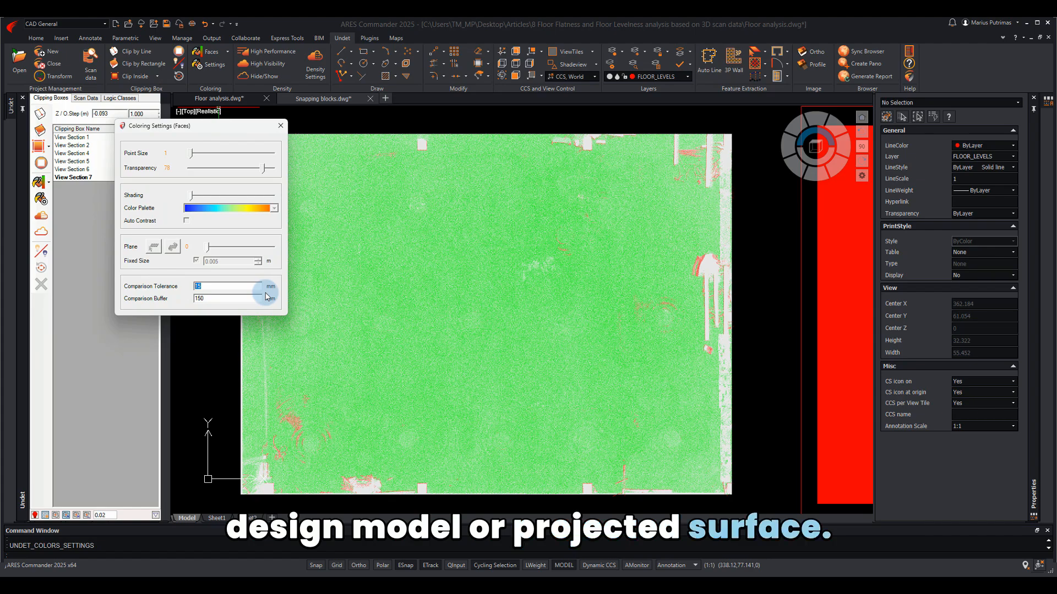
key(Return)
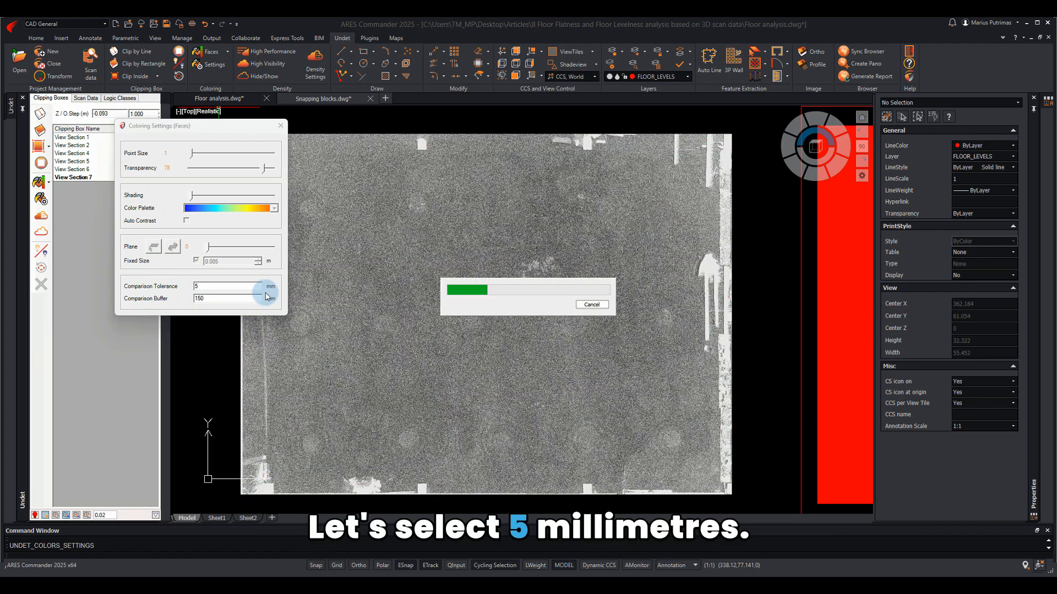
click(280, 126)
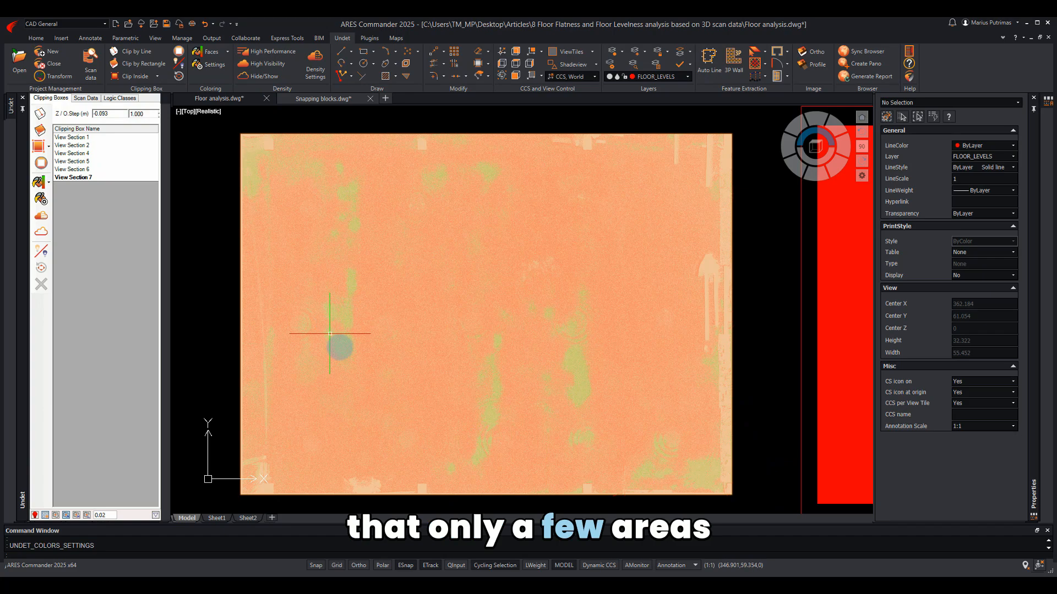
- Review the compared floor beside the 2D image, and set the visual style back to Wireframe
mouse_move(209, 344)
middle_down()
mouse_move(173, 280)
mouse_move(206, 325)
middle_up()
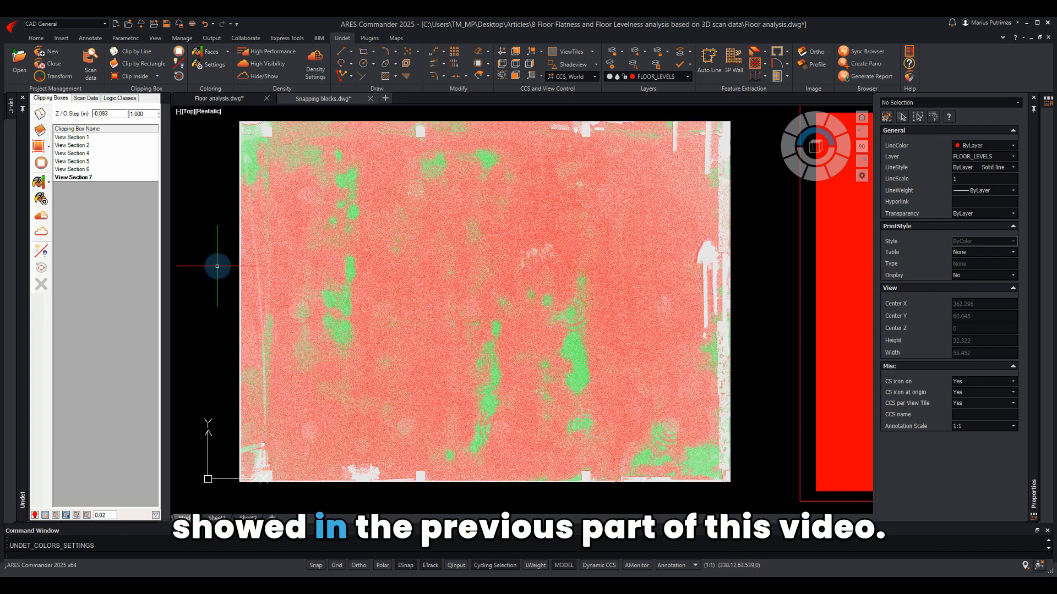
middle_drag(214, 264, 240, 281)
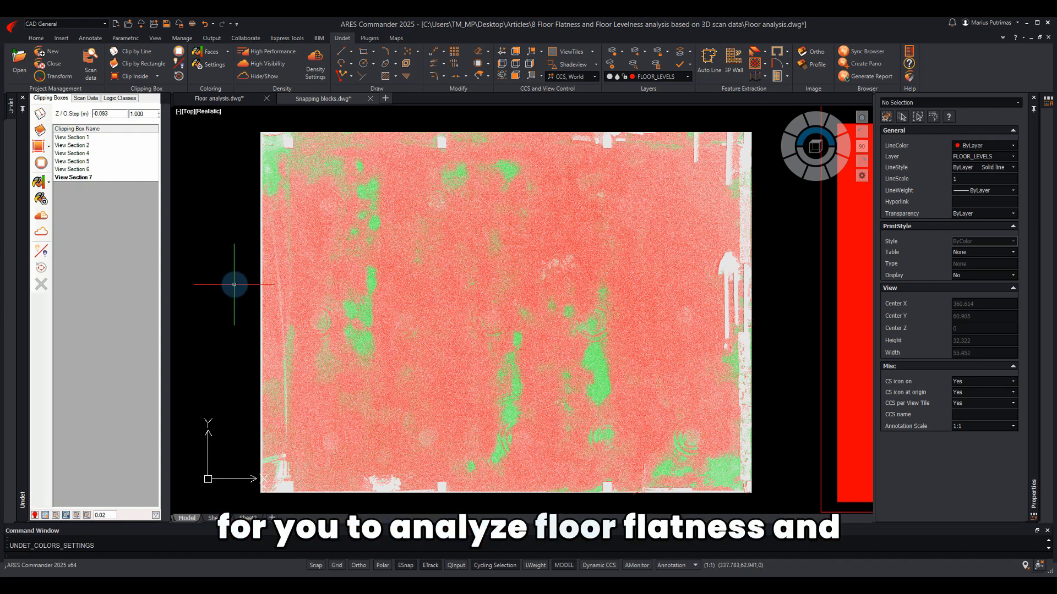
scroll(234, 285, down, 3)
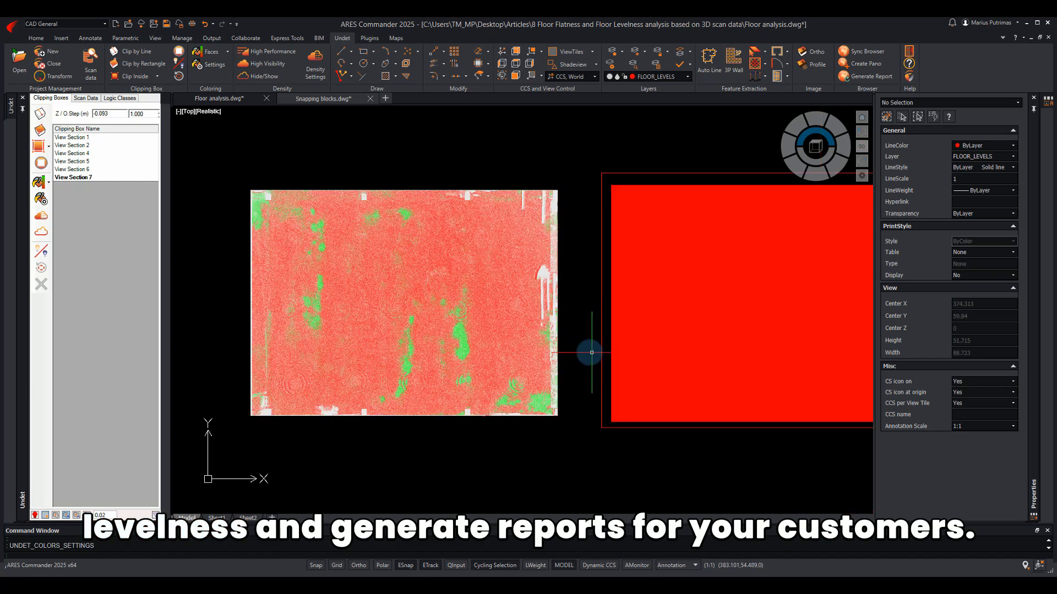
middle_drag(475, 334, 359, 323)
click(207, 112)
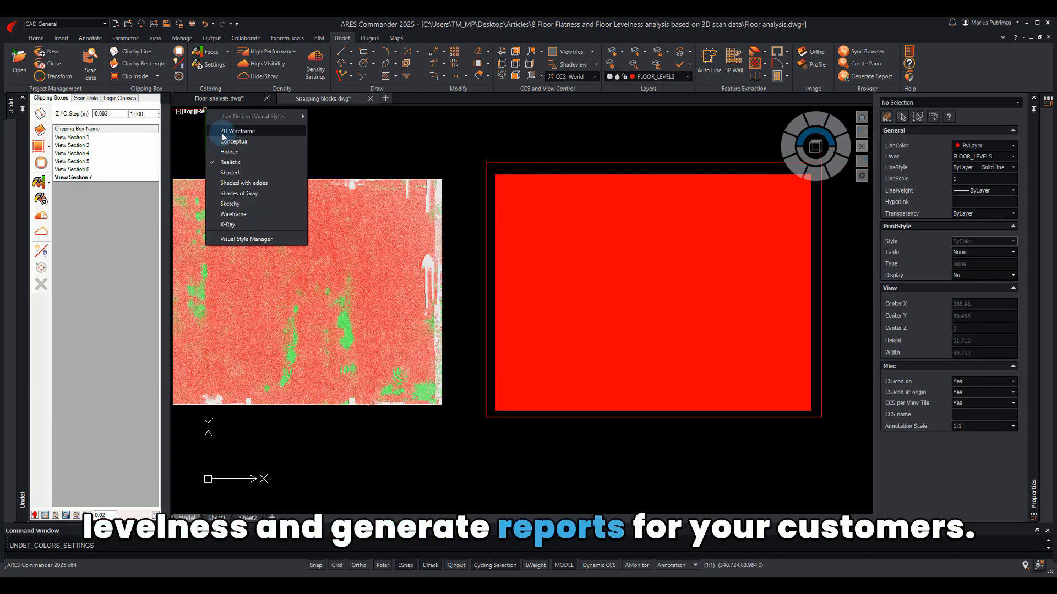
click(247, 214)
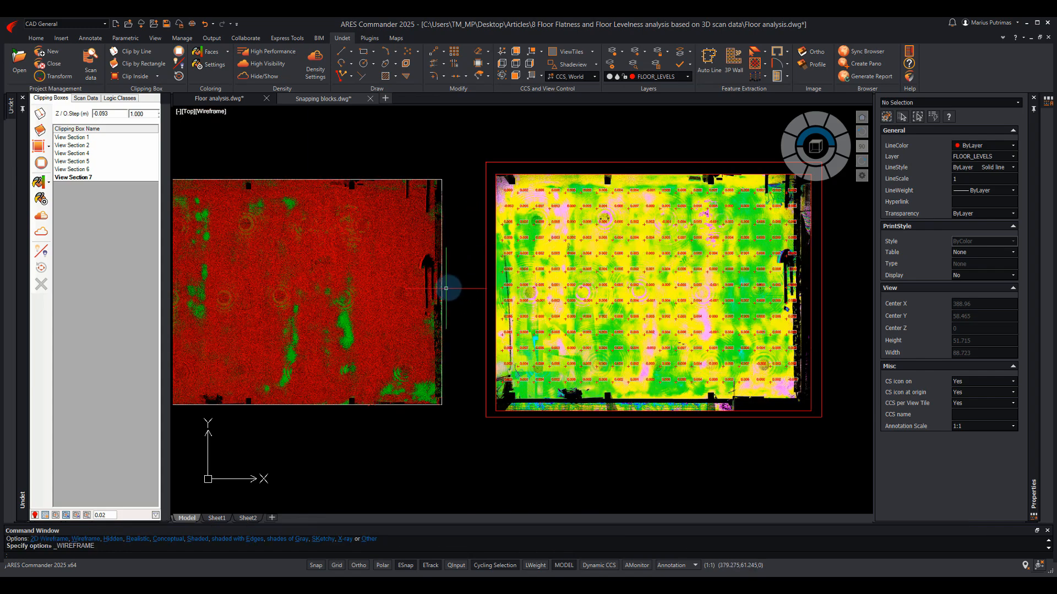